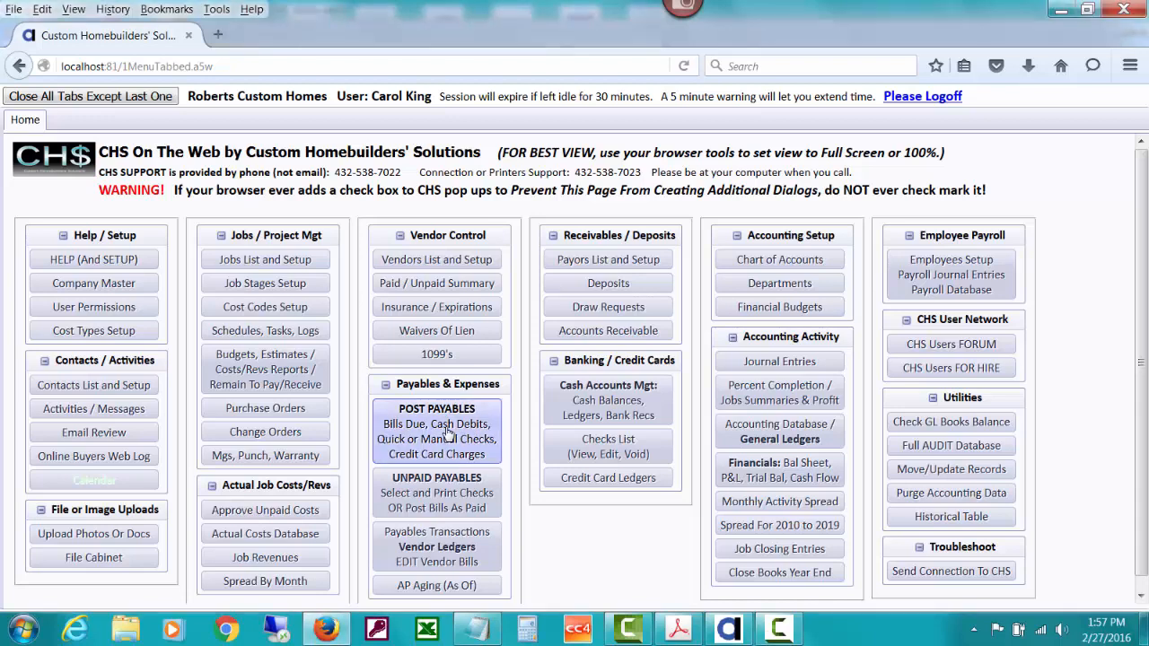
# Step: Start a new payables posting and choose GAS as the vendor
pyautogui.click(446, 433)
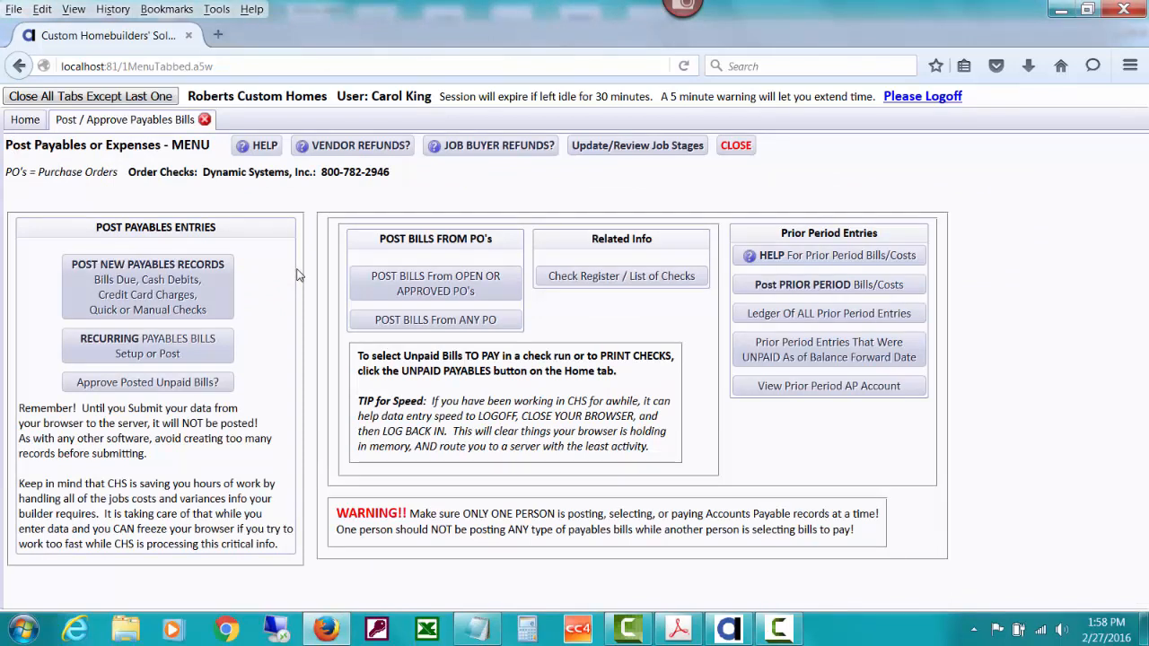
pyautogui.click(186, 286)
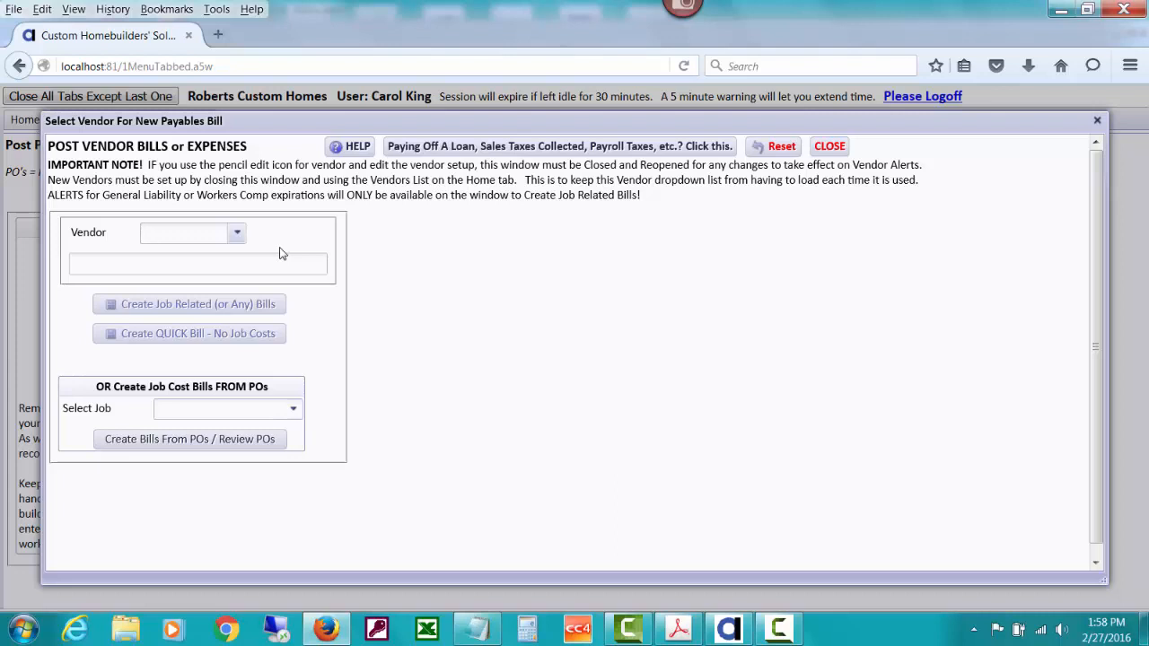
pyautogui.write('ga')
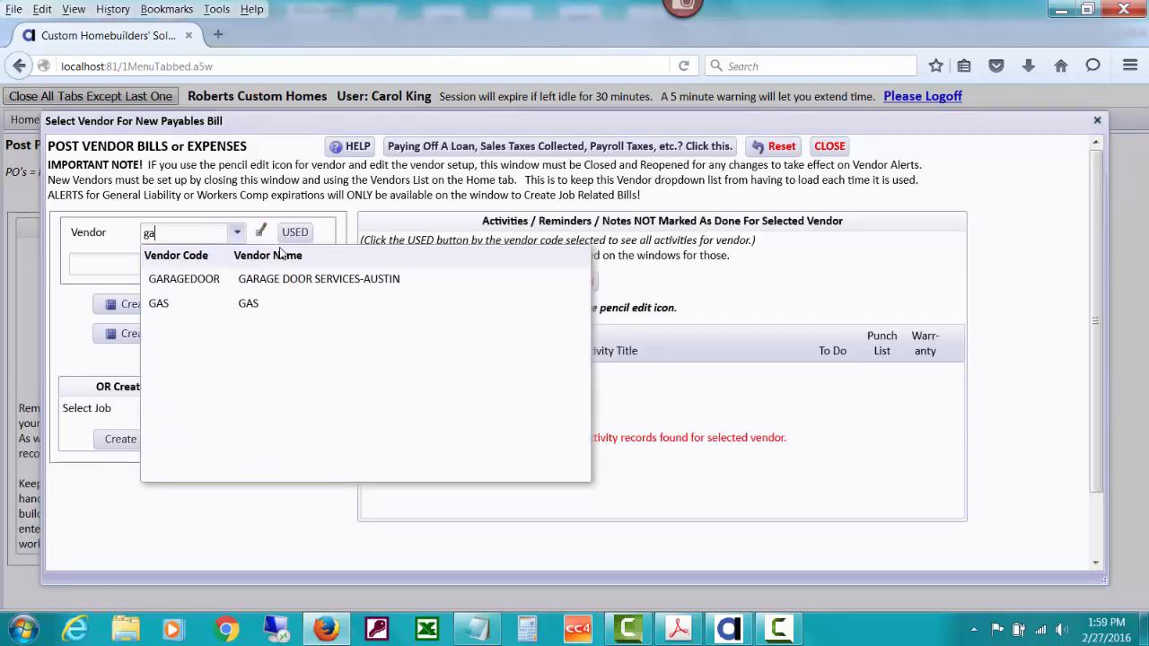
pyautogui.click(269, 304)
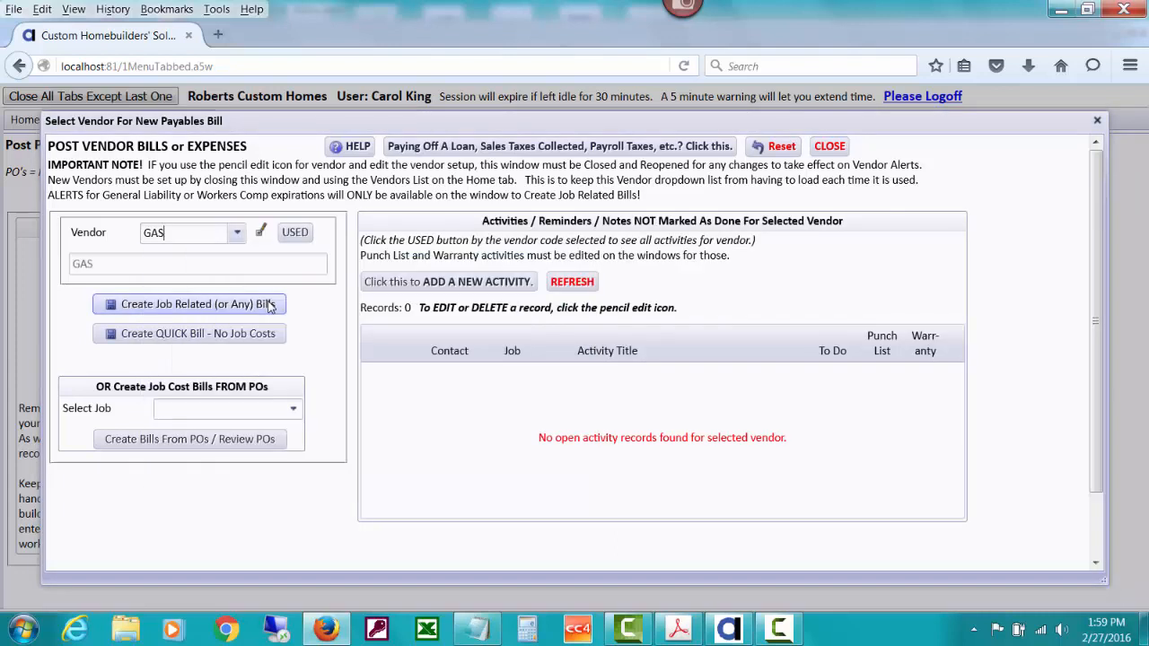
# Step: Review the default GL account, department and cost code in the GAS vendor setup, leaving the setup unsaved
pyautogui.click(259, 233)
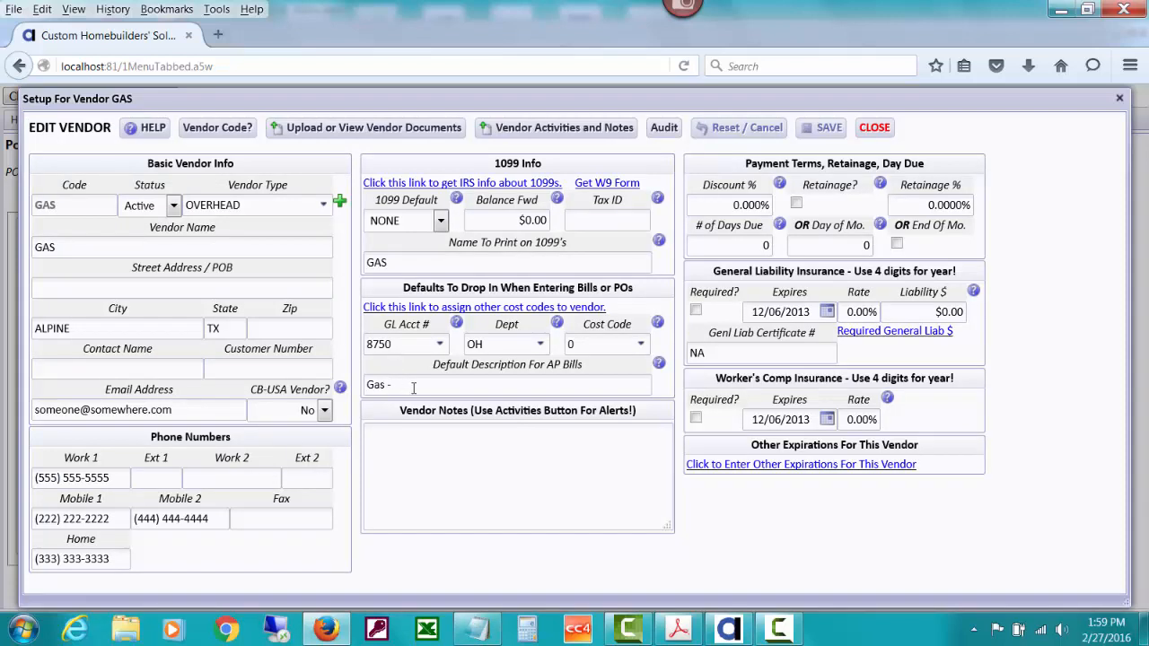
pyautogui.click(440, 346)
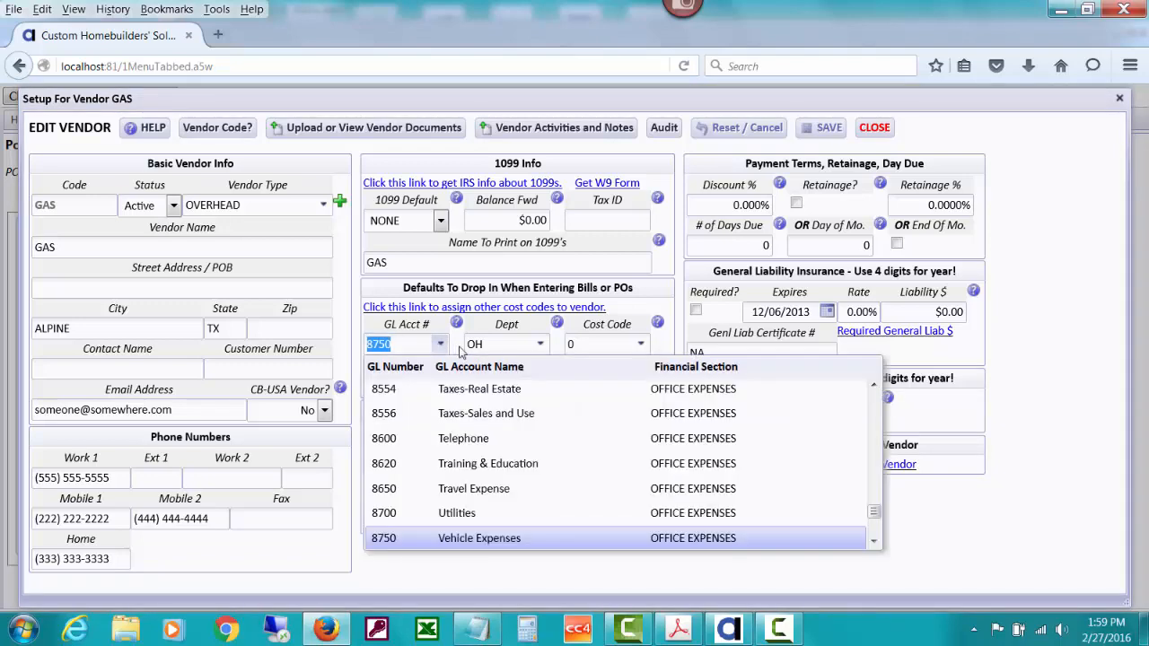
pyautogui.click(489, 343)
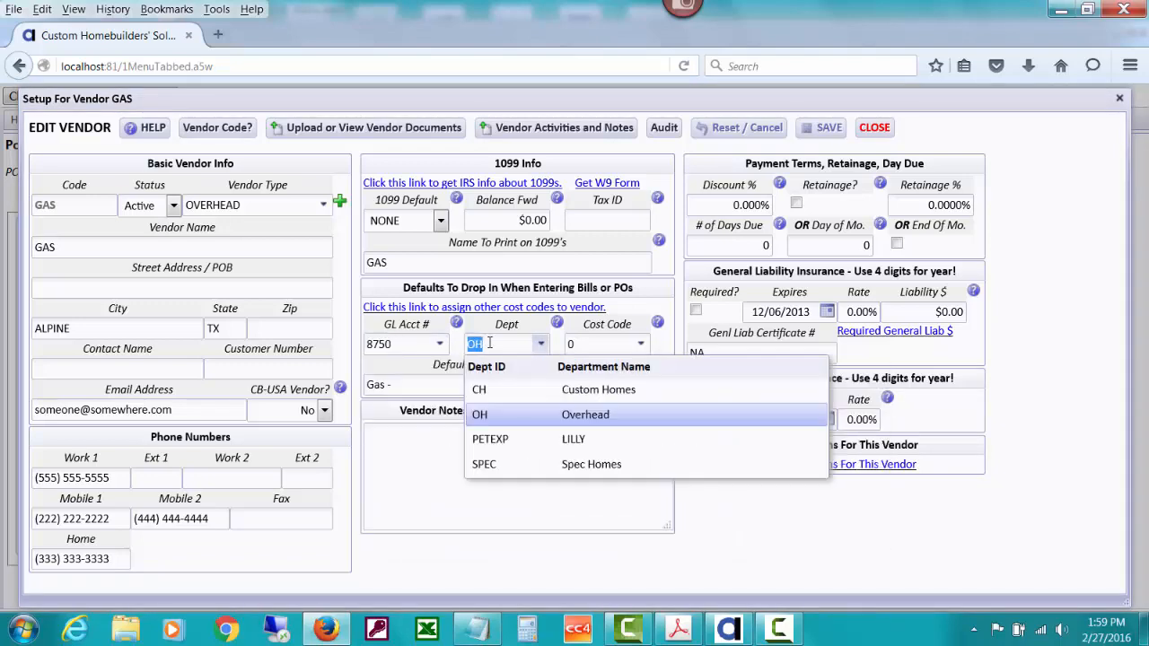
pyautogui.click(603, 344)
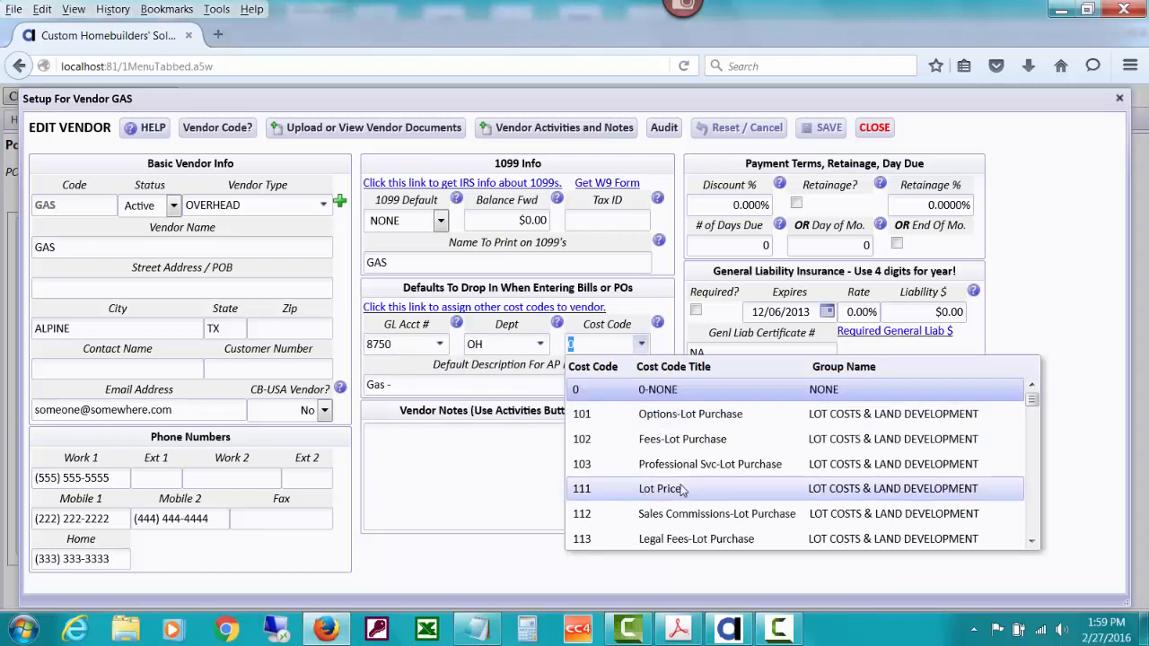
pyautogui.click(409, 557)
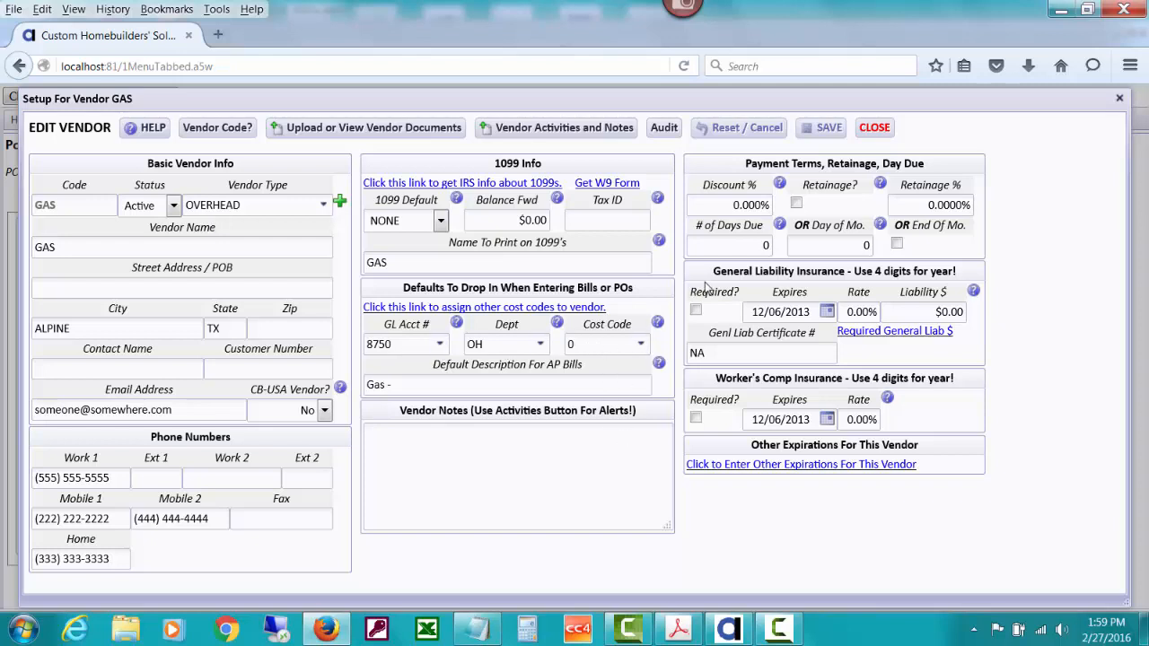
pyautogui.click(873, 128)
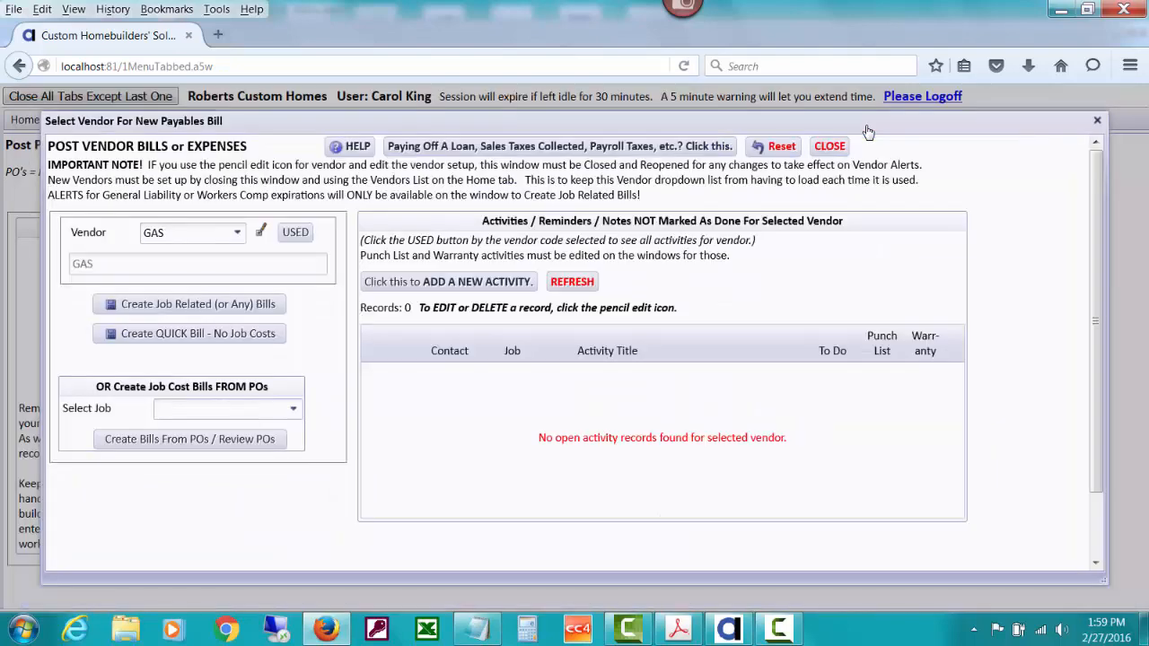
# Step: Switch the vendor to RESTAURANT and review the default GL account in its vendor setup
pyautogui.click(159, 232)
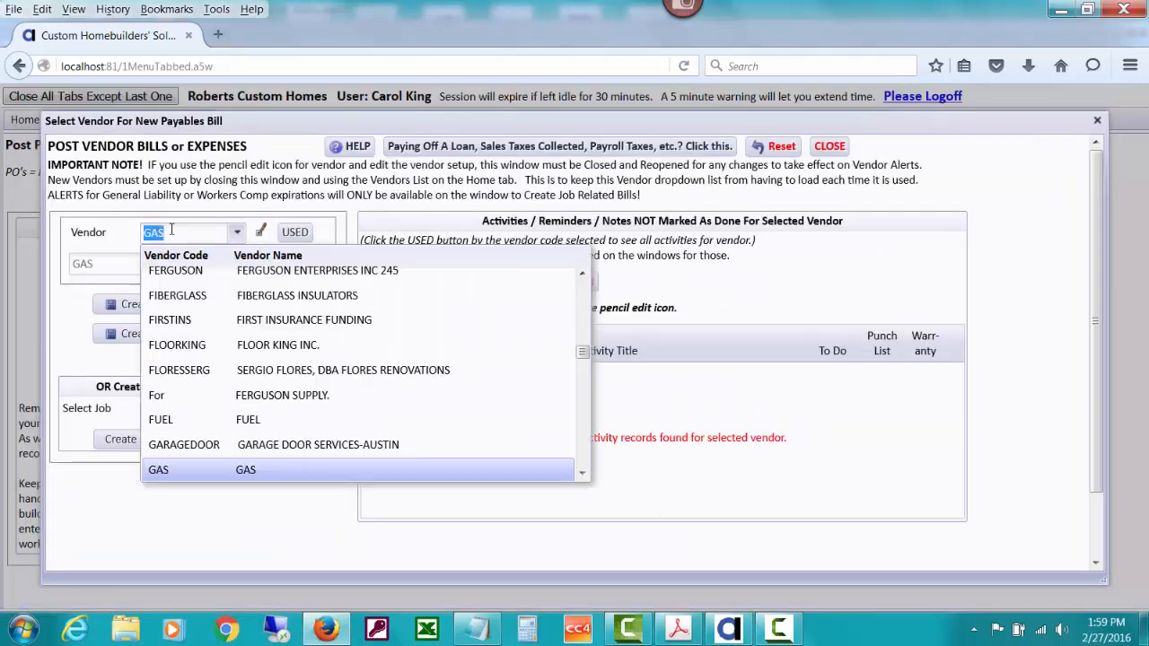
pyautogui.write('res')
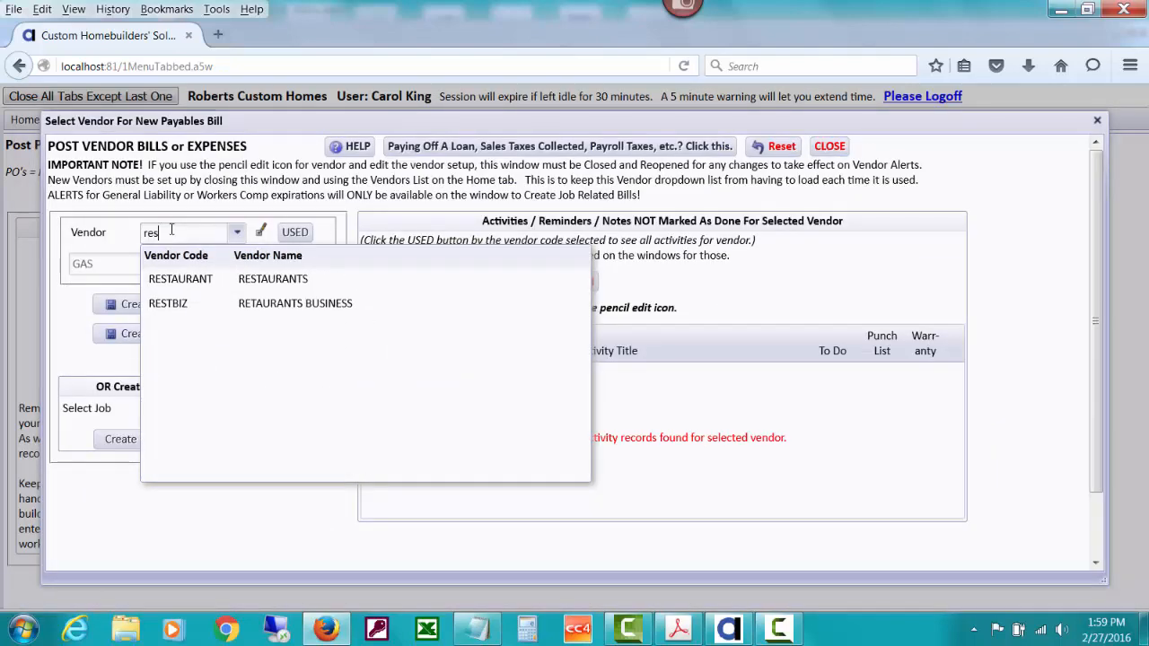
pyautogui.click(227, 281)
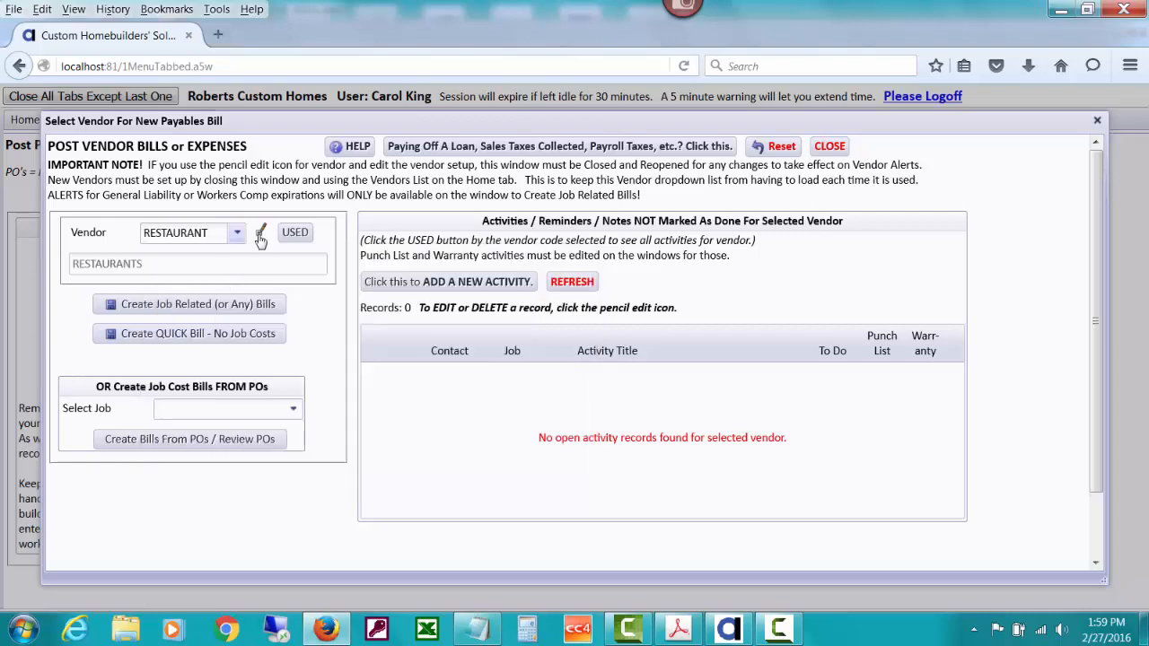
pyautogui.click(260, 237)
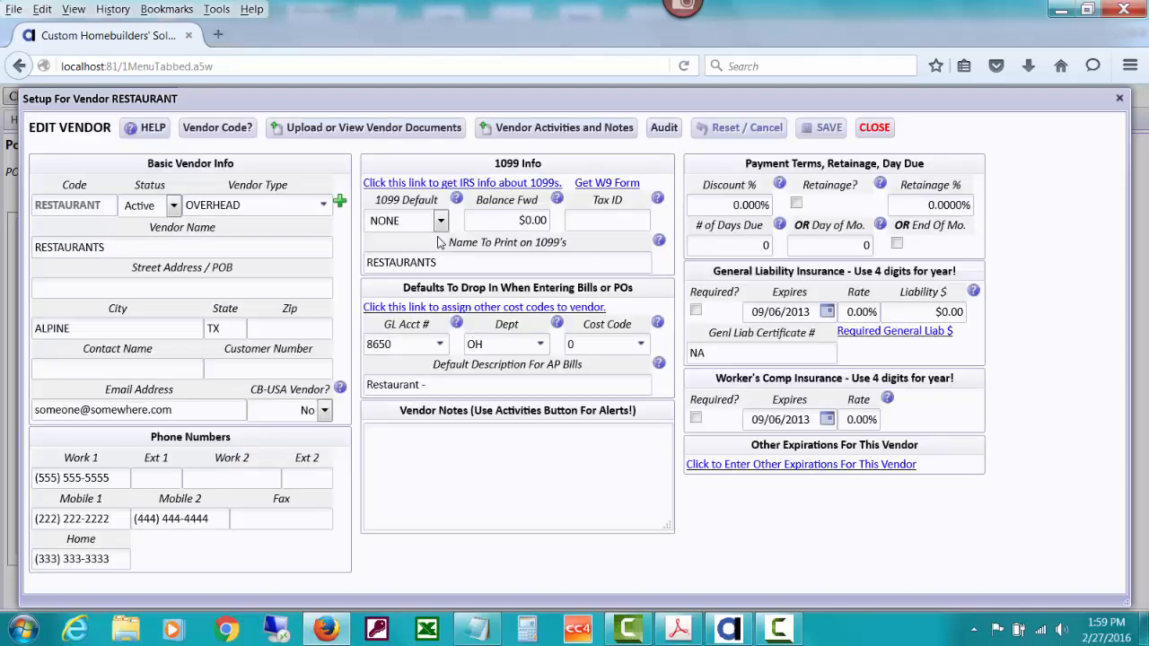
pyautogui.click(441, 346)
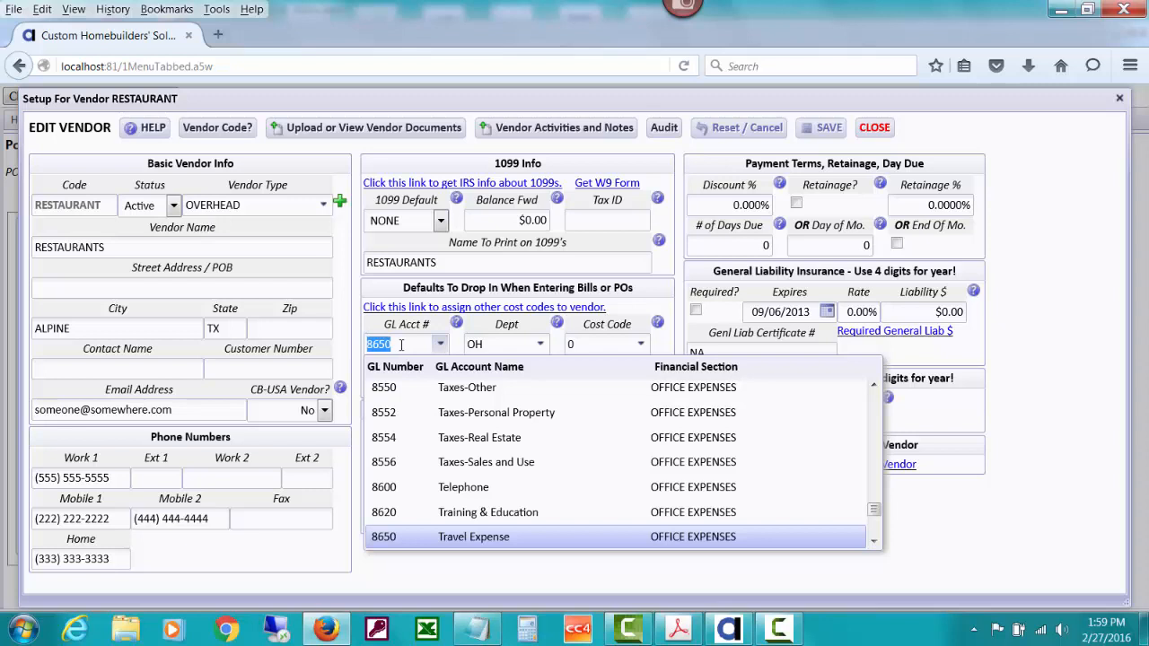
pyautogui.click(401, 345)
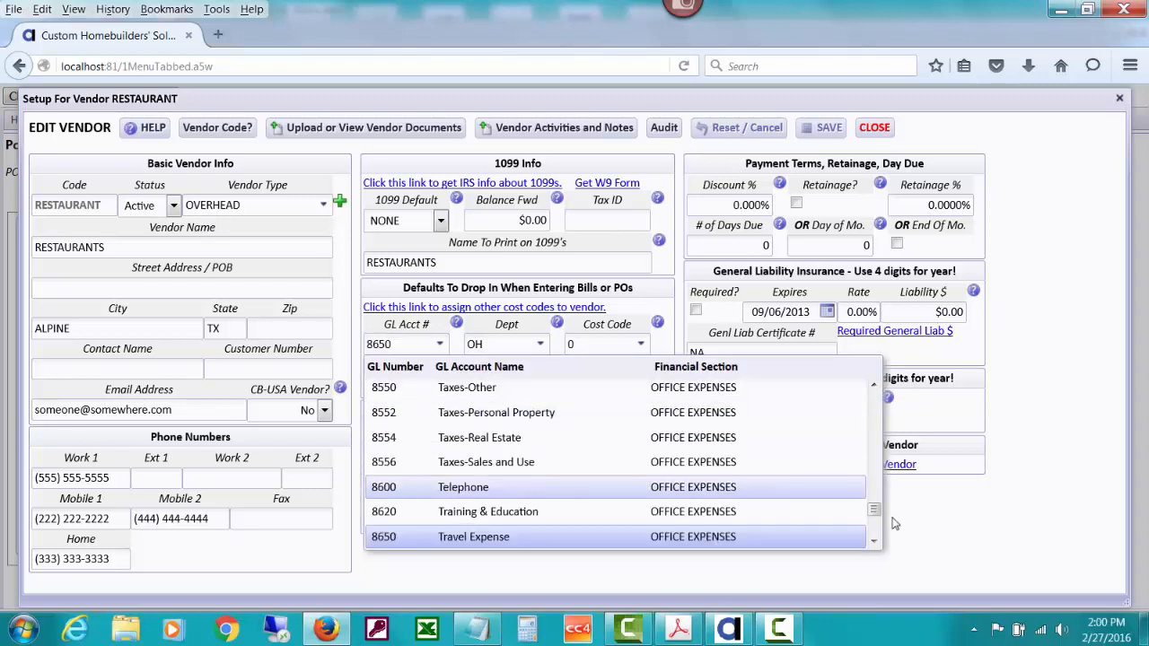
pyautogui.click(927, 535)
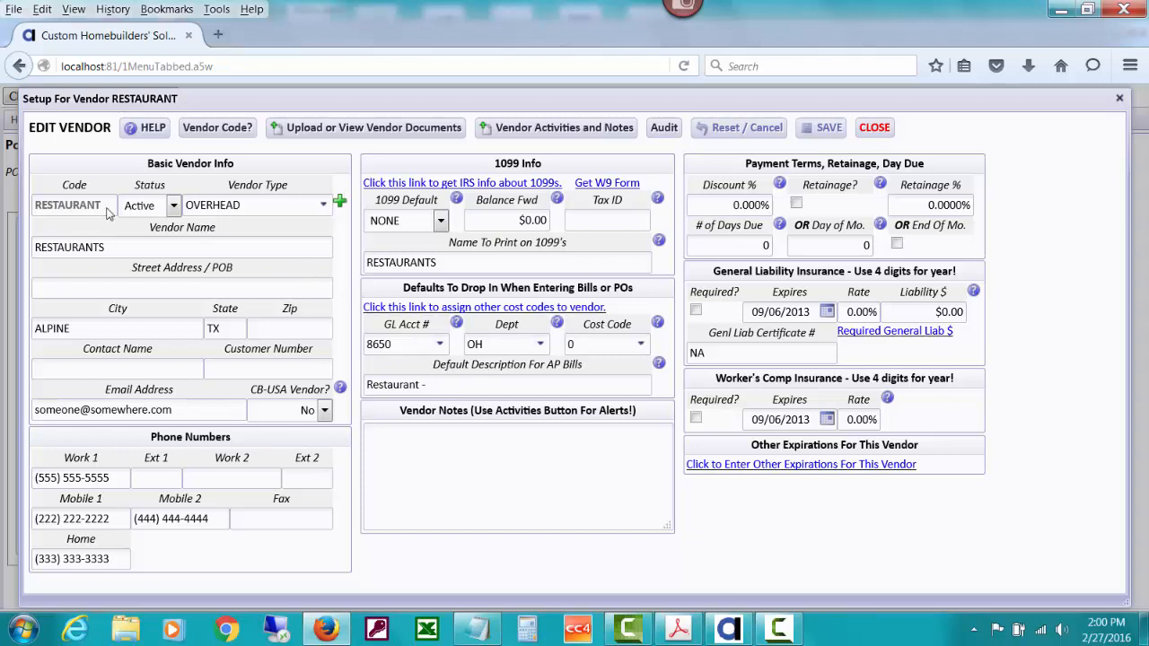
pyautogui.click(875, 127)
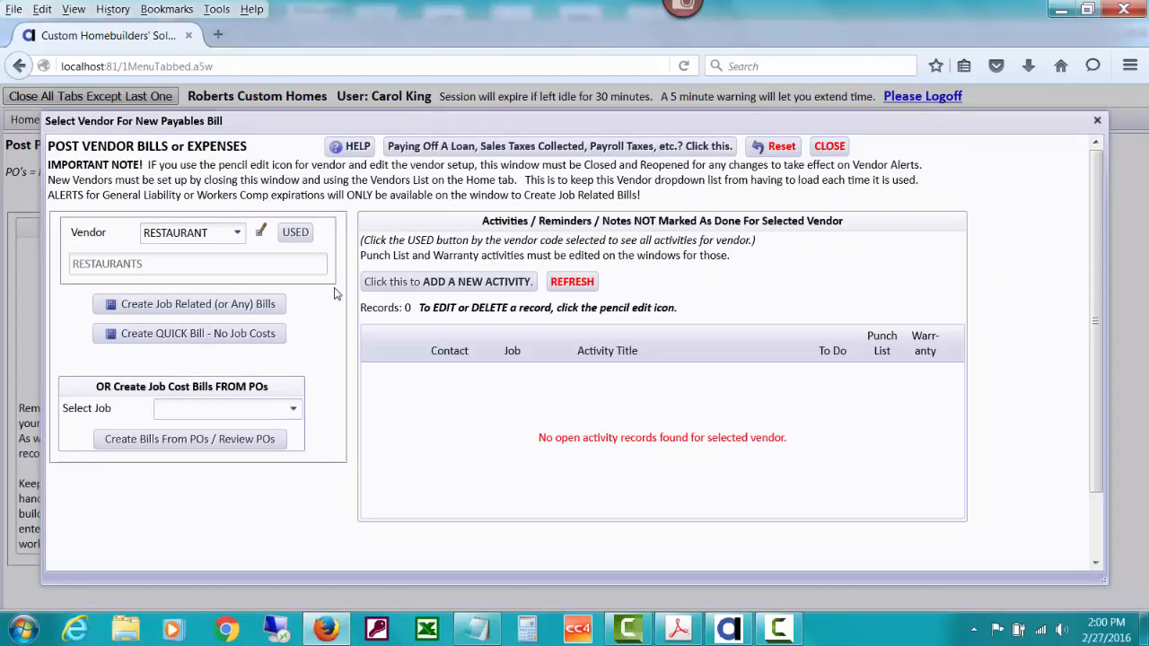
# Step: Select West Texas National Bank (WTNB) as the vendor and create a quick bill without job costs
pyautogui.click(213, 236)
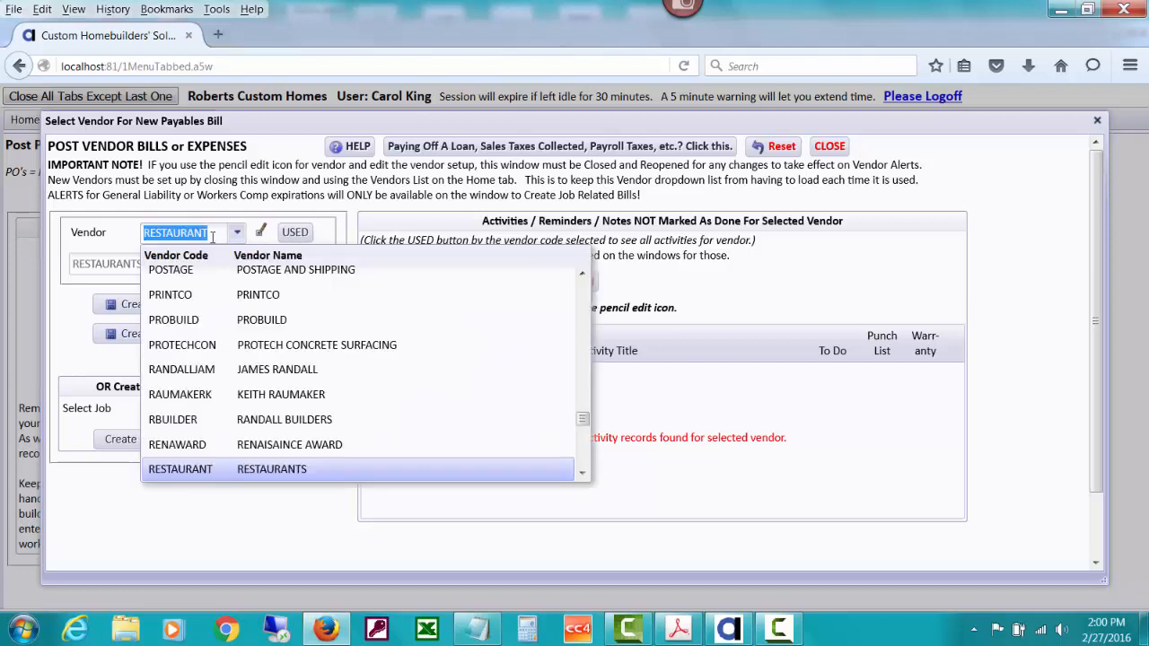
pyautogui.write('wt')
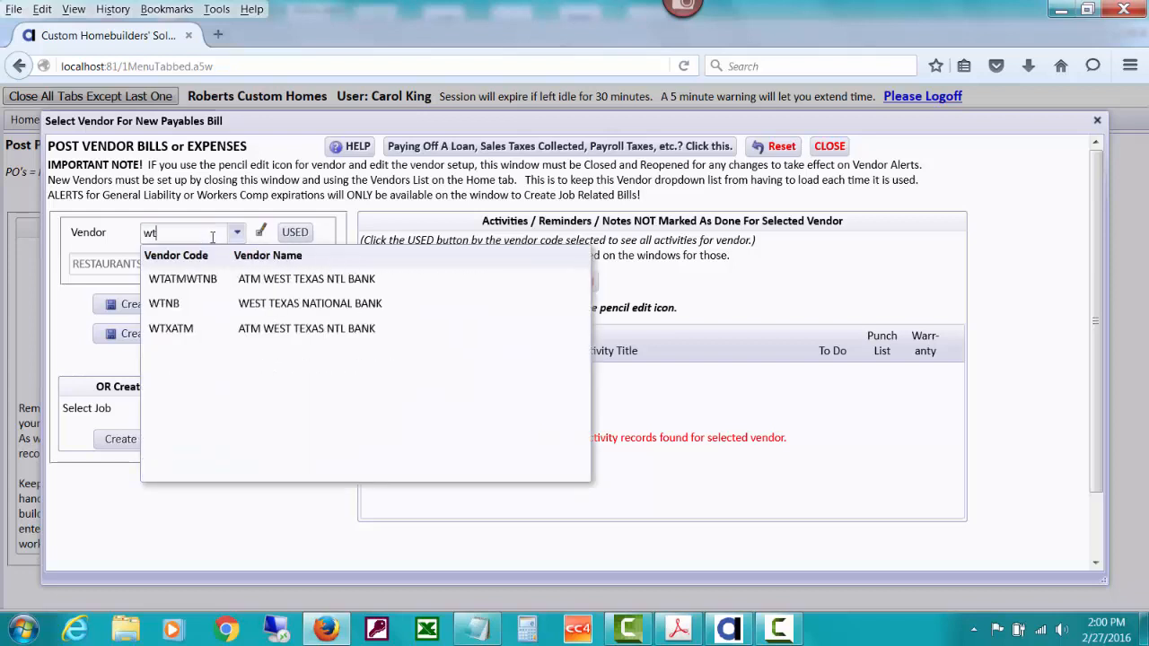
pyautogui.click(265, 305)
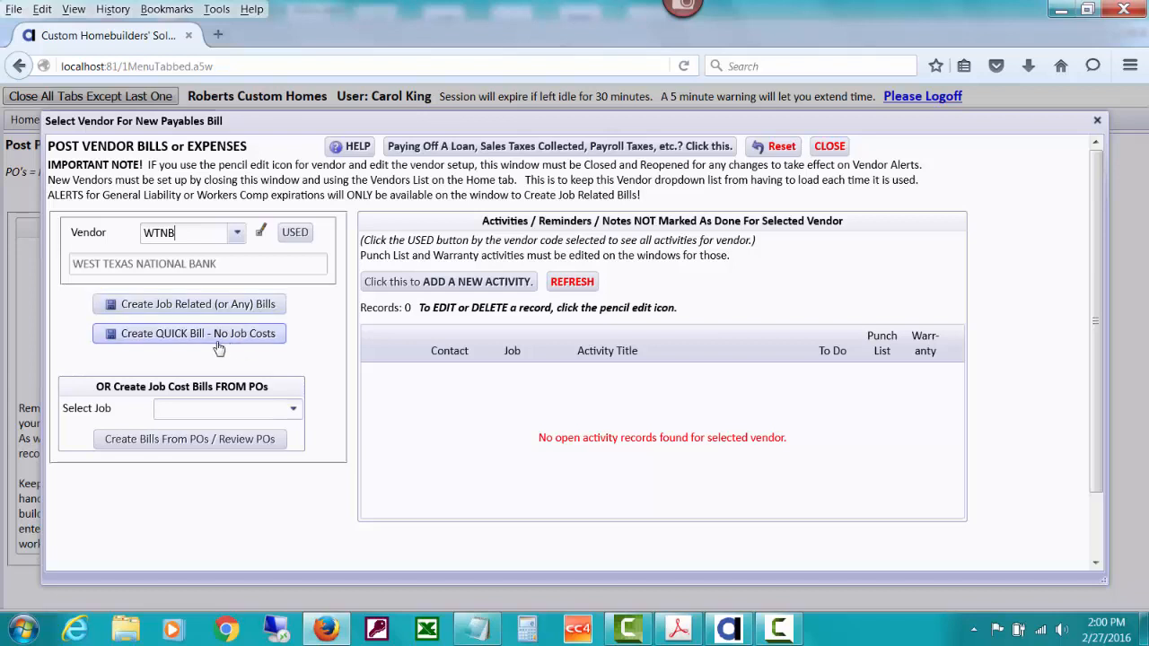
pyautogui.click(215, 337)
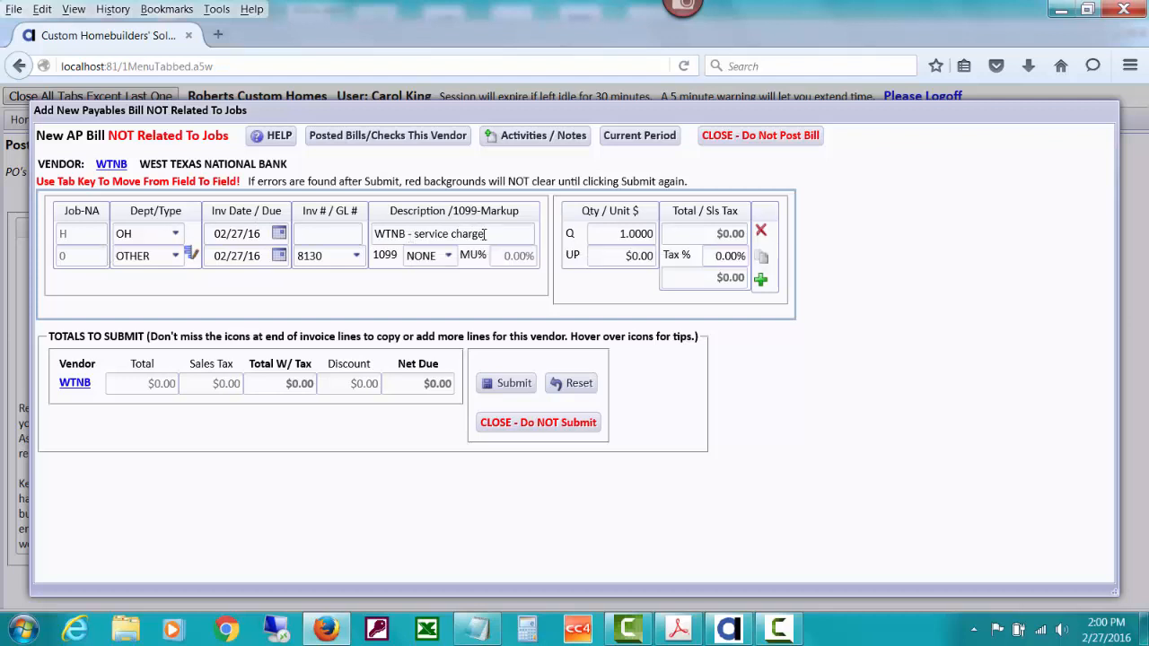
# Step: Check the bill's GL account, set the invoice date to 01/31/16 and enter Jan2016 as the invoice number
pyautogui.click(356, 257)
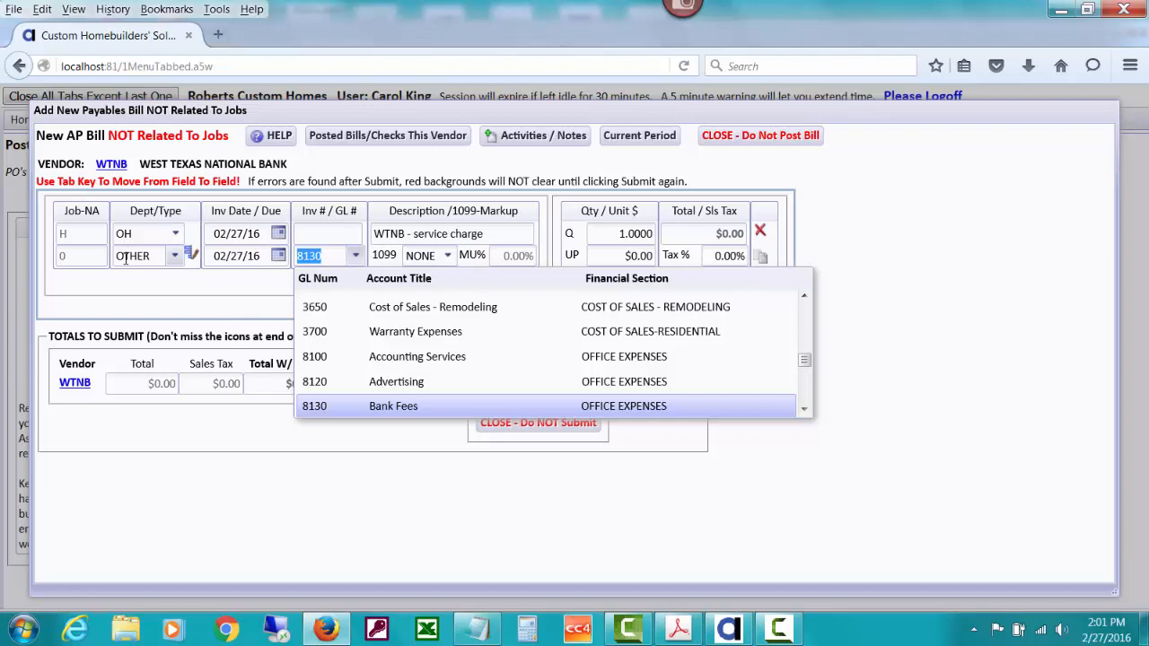
pyautogui.click(279, 233)
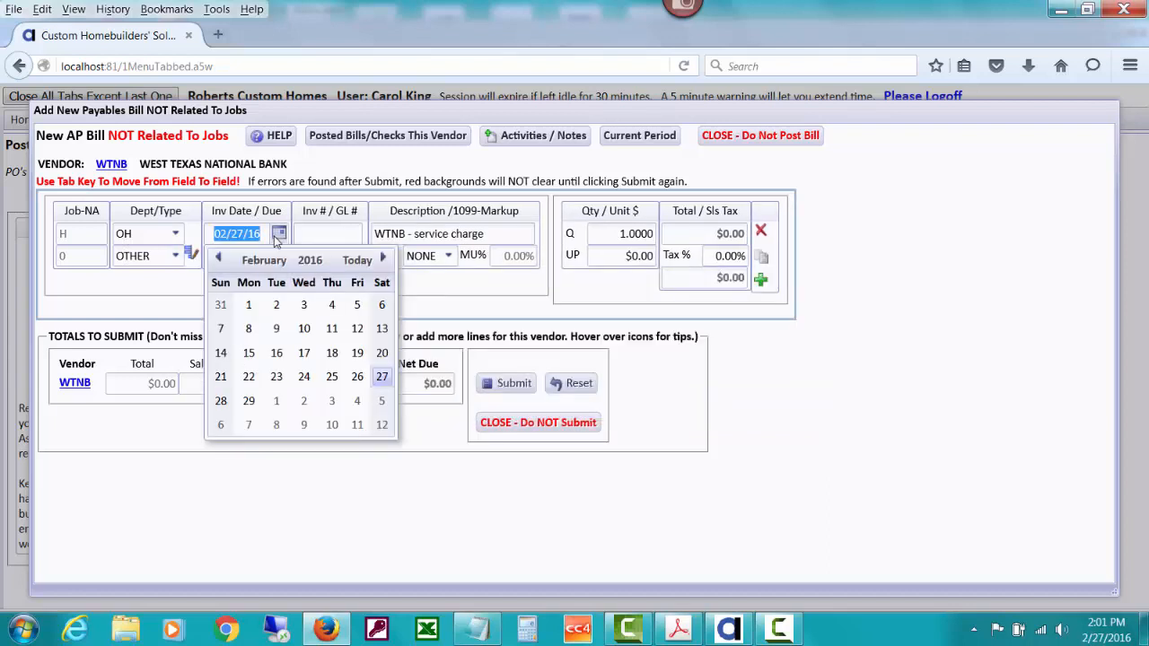
pyautogui.click(220, 304)
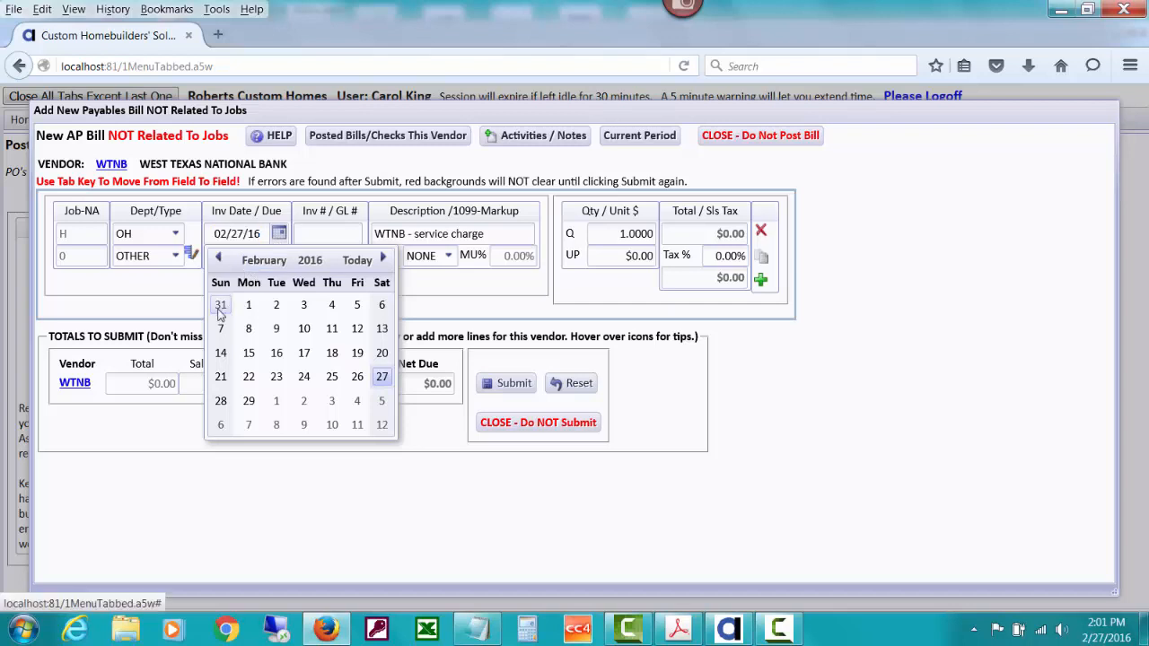
pyautogui.click(303, 236)
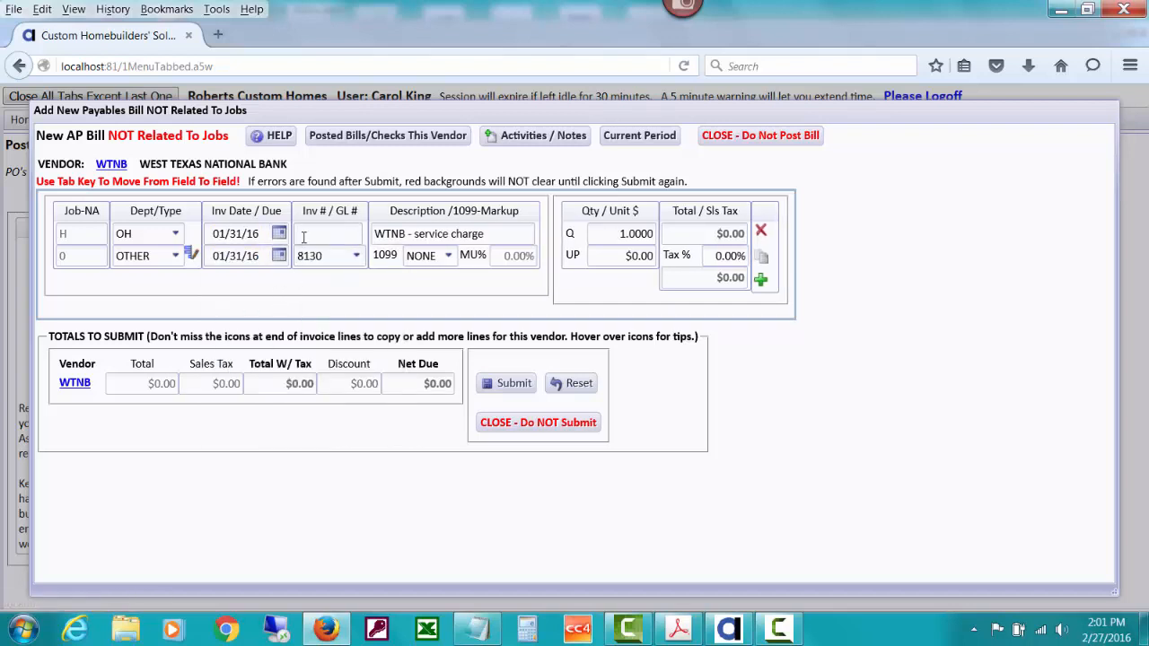
pyautogui.write('Jan2016')
pyautogui.press('Tab')
pyautogui.press('Tab')
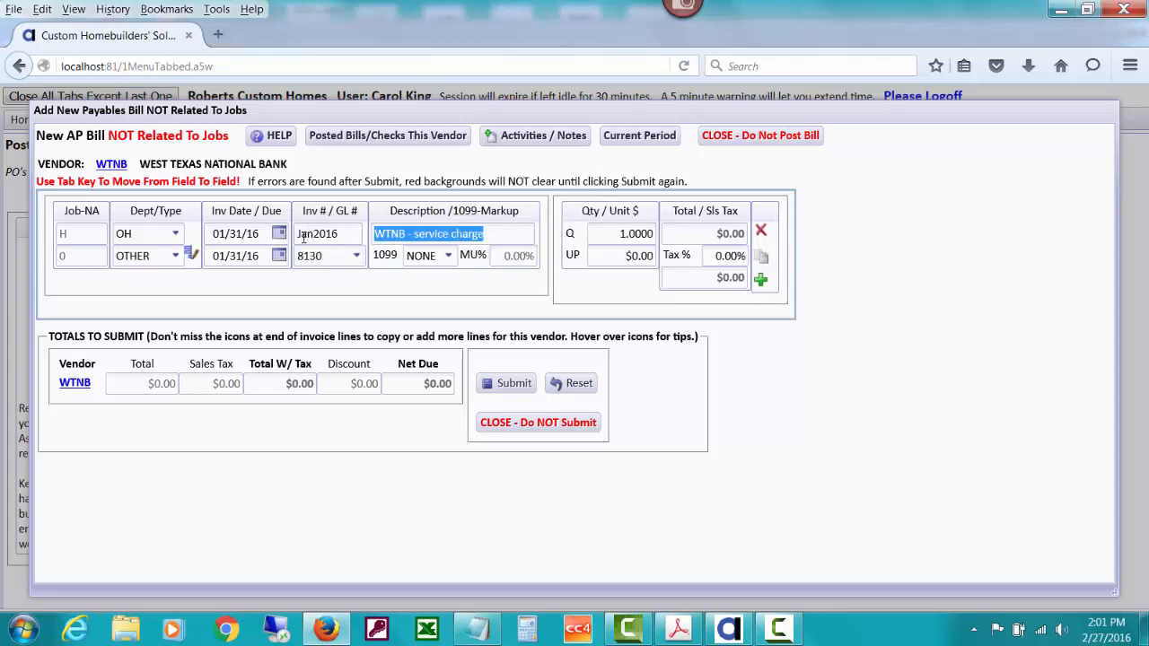
# Step: Set the bill's unit price to $12.00 and submit it with the option to post a payment or print a check
pyautogui.press('Tab')
pyautogui.press('Tab')
pyautogui.press('Tab')
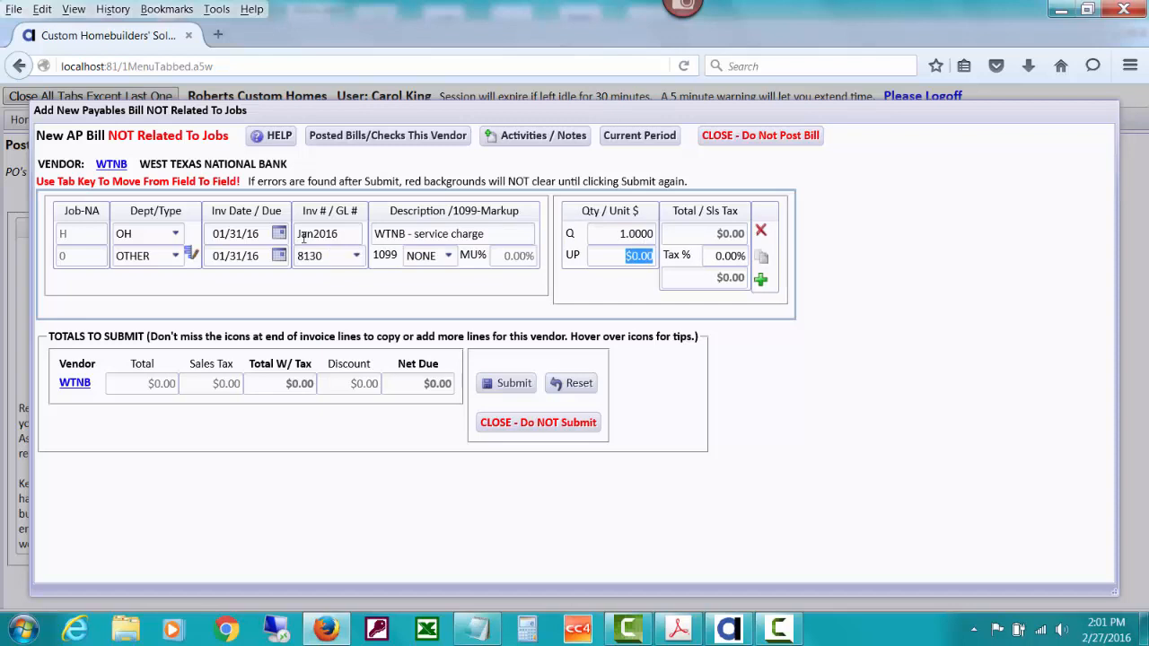
pyautogui.write('12')
pyautogui.press('Tab')
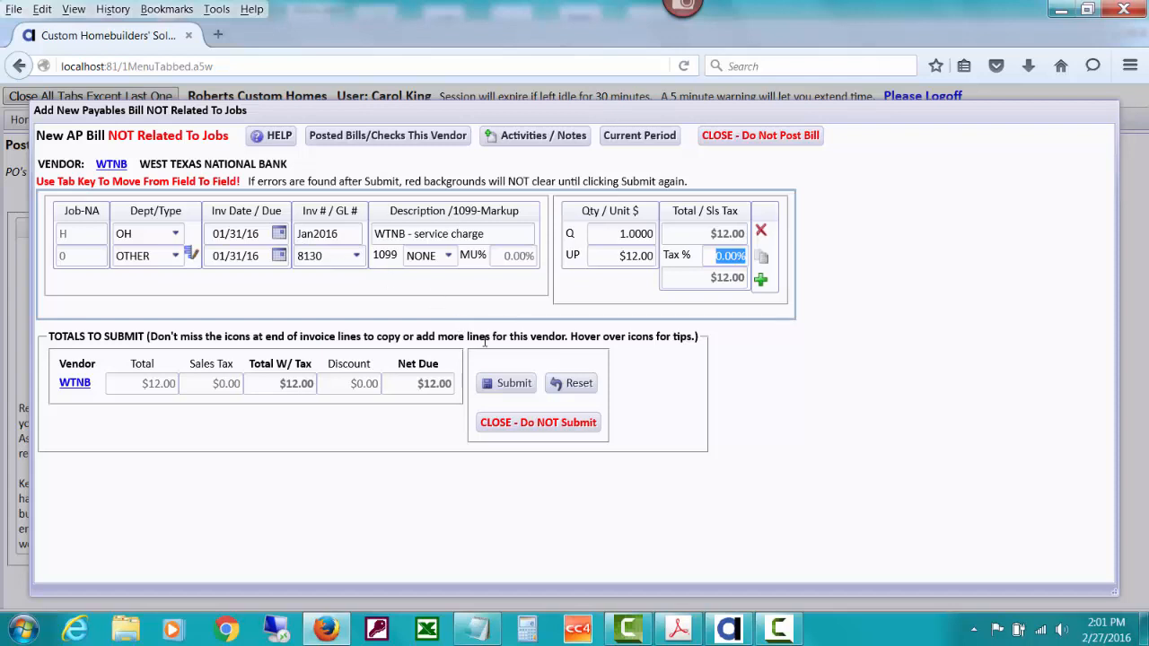
pyautogui.click(502, 383)
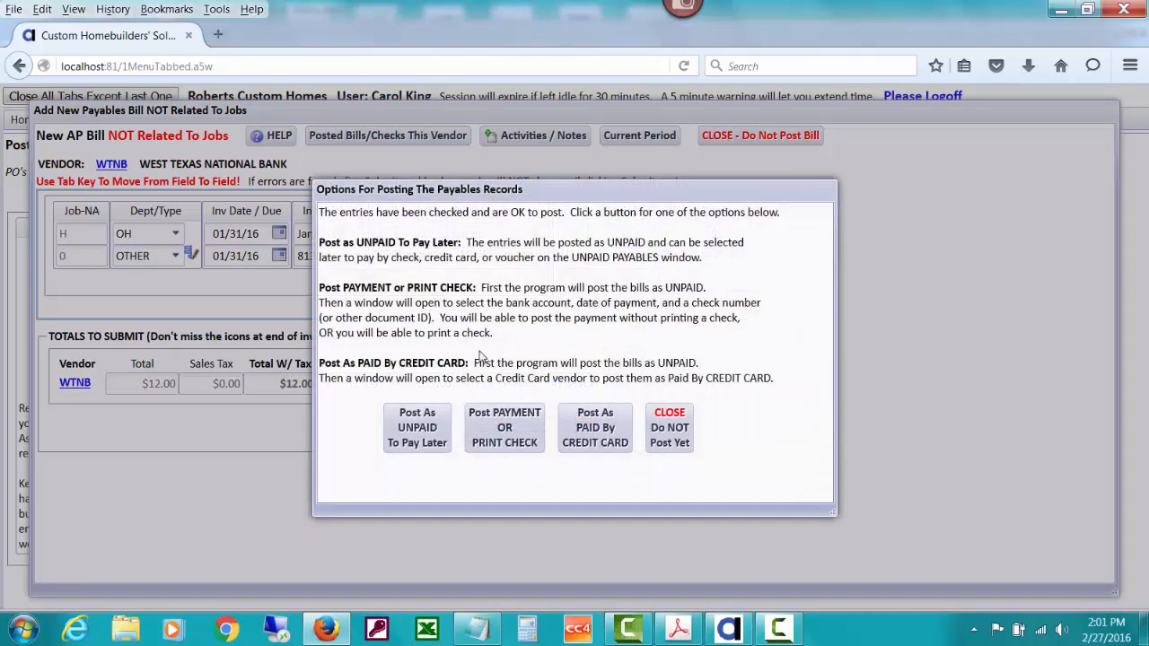
pyautogui.click(523, 422)
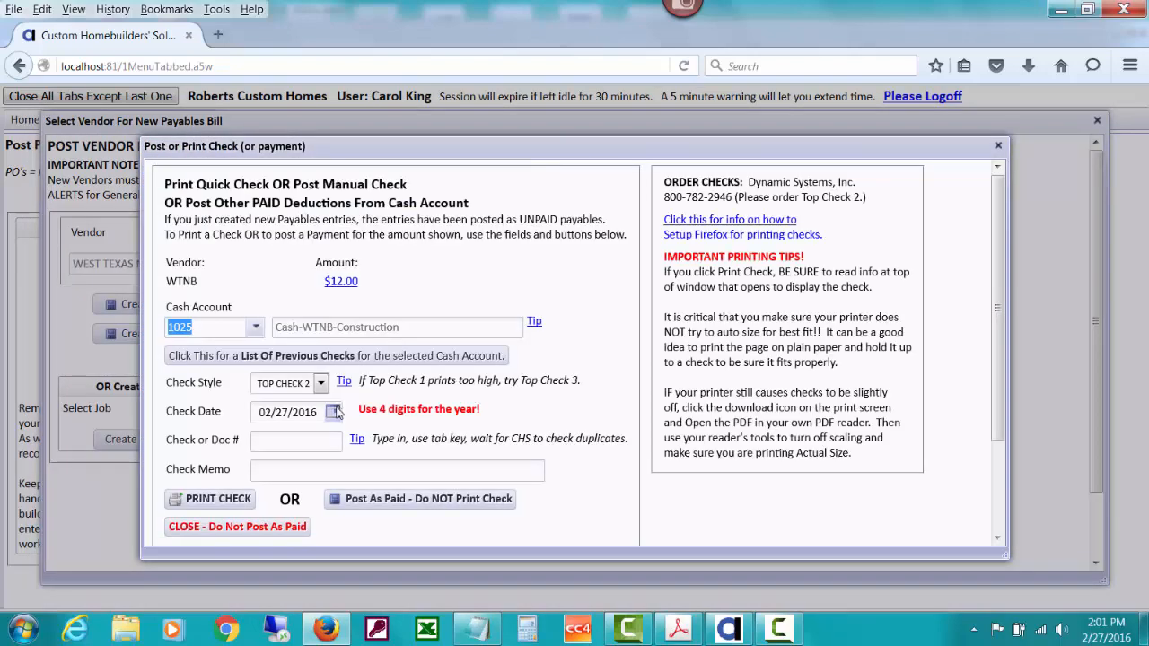
# Step: Set the payment's check date to 01/31/2016 and its check or document number to 1.013116
pyautogui.click(335, 411)
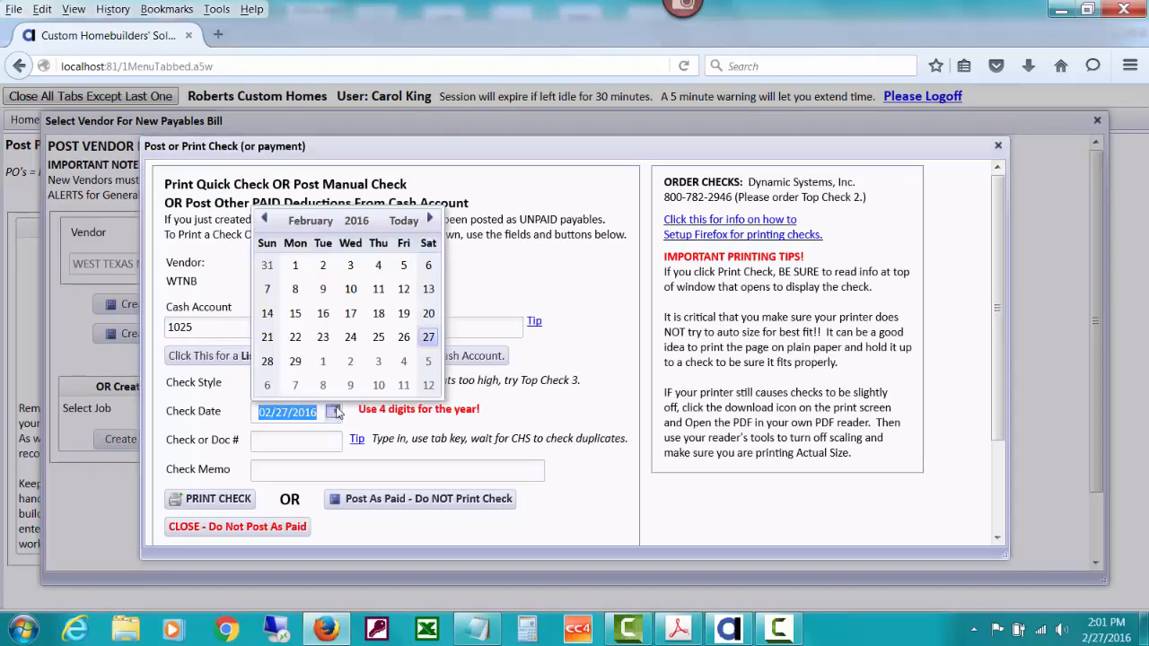
pyautogui.click(273, 273)
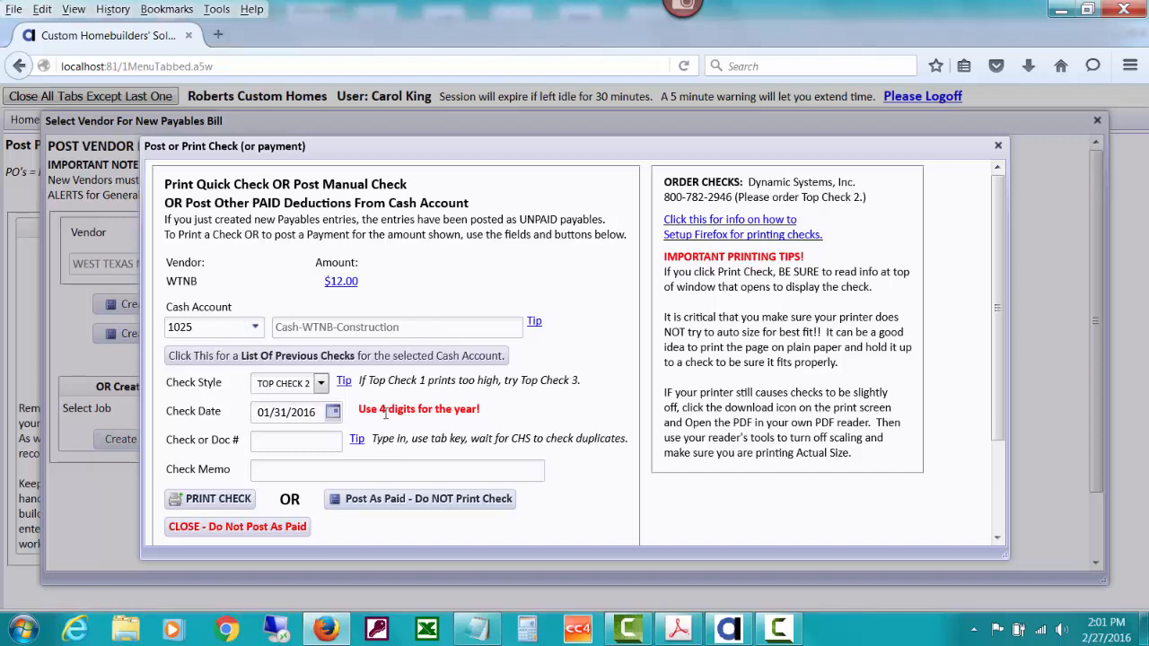
pyautogui.click(256, 441)
pyautogui.write('013116')
pyautogui.press('Tab')
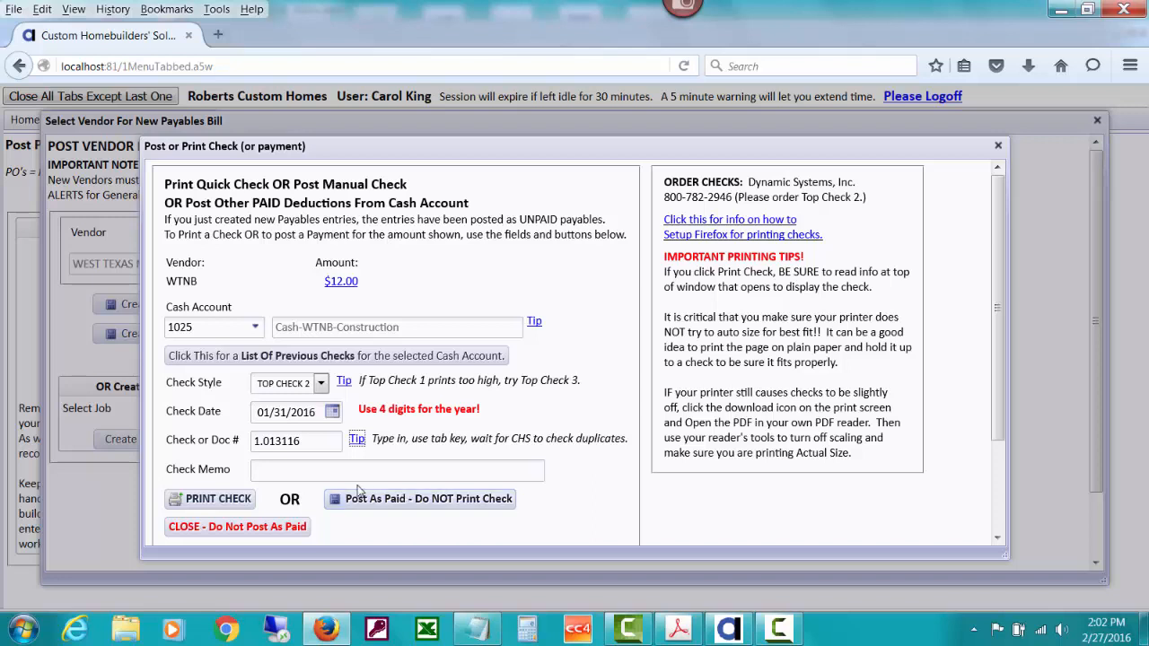
pyautogui.click(303, 448)
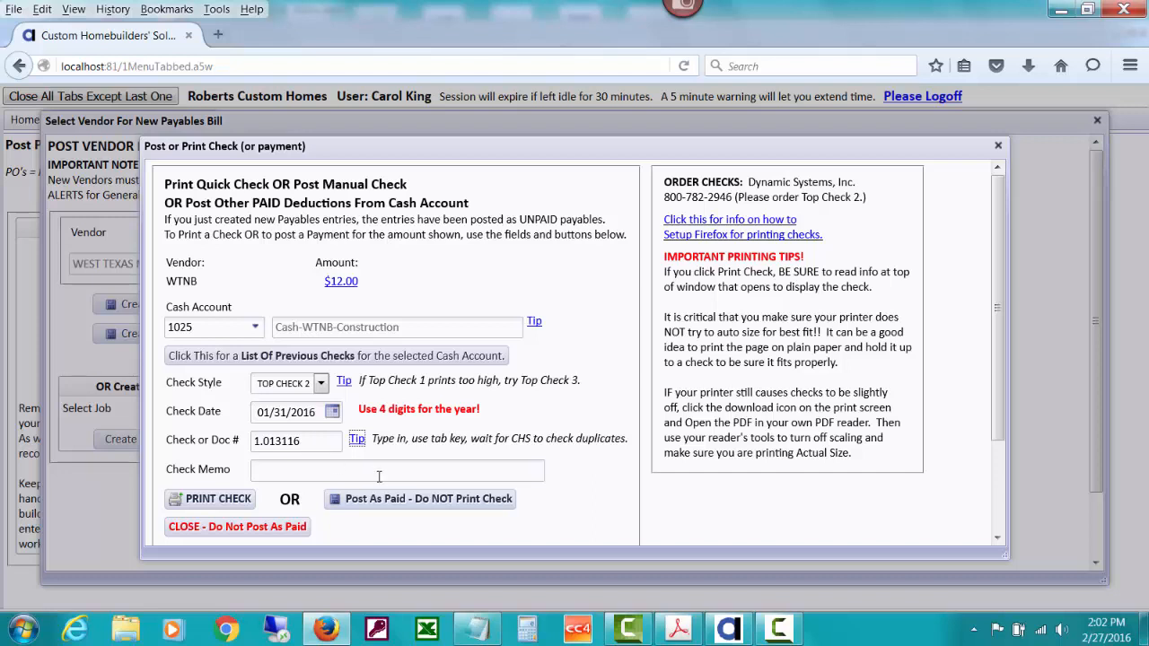
# Step: Post the WTNB payment as paid without printing a check, and review the posted entries
pyautogui.click(472, 503)
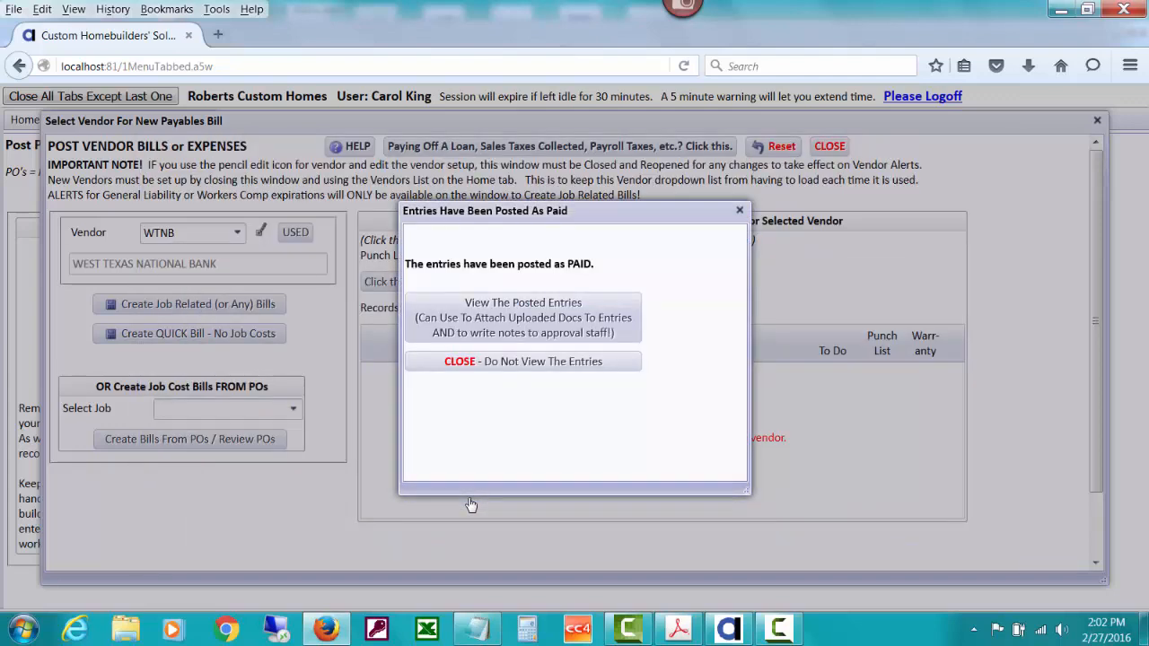
pyautogui.click(634, 330)
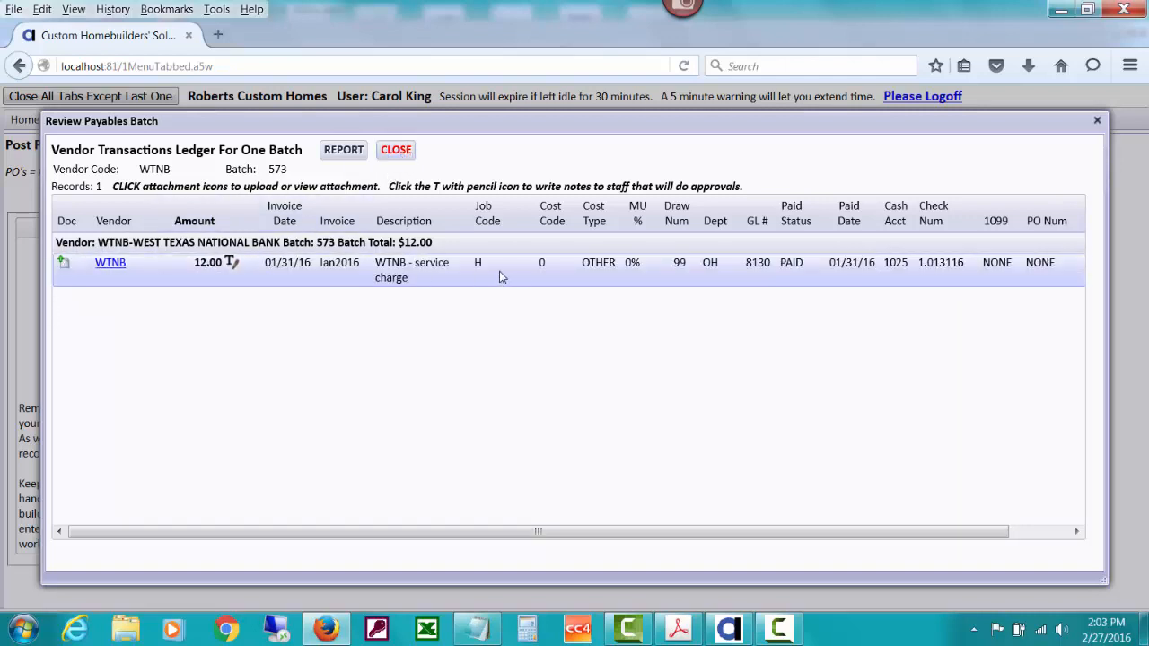
pyautogui.click(397, 151)
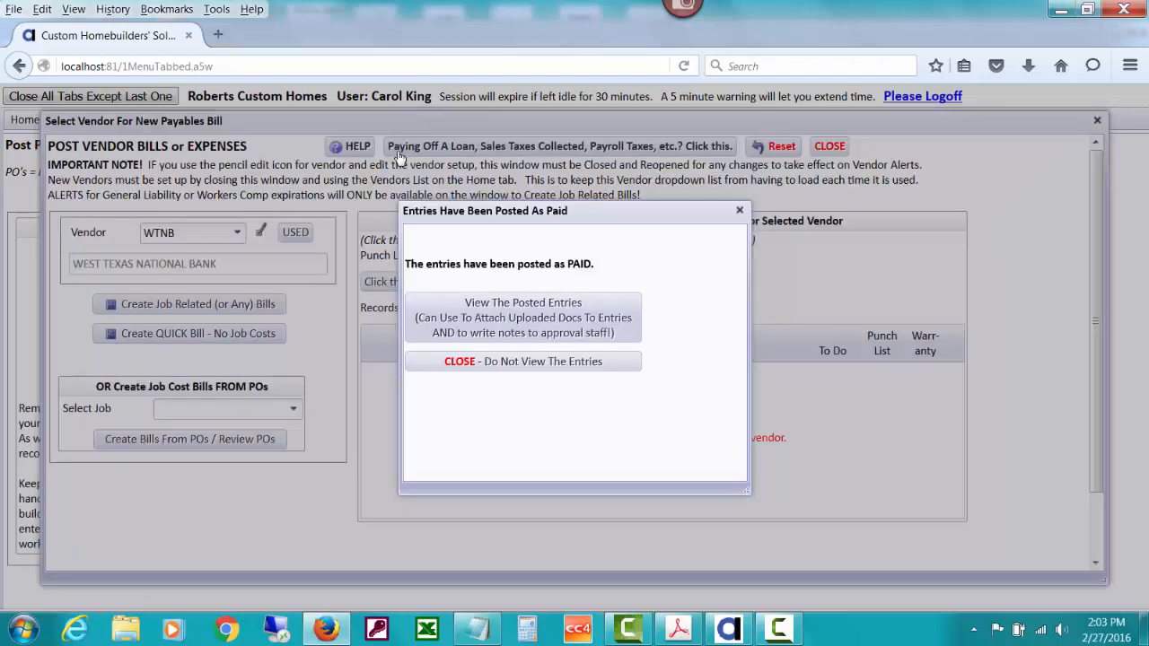
pyautogui.click(552, 362)
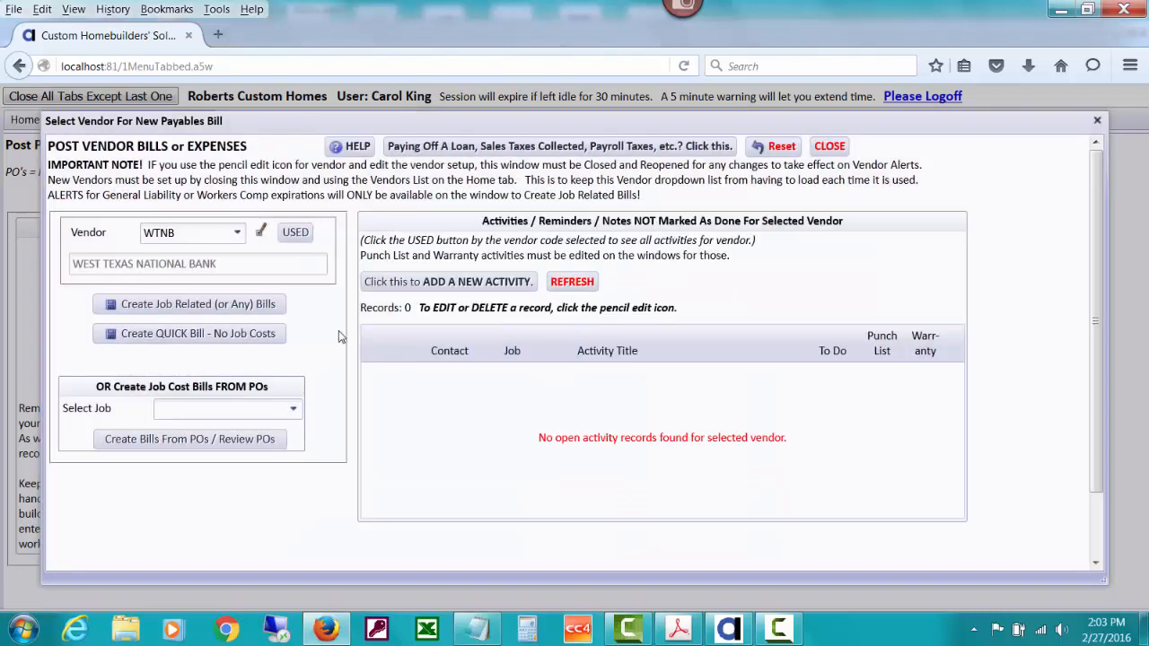
# Step: Select RESTAURANT as the vendor and create a quick bill without job costs
pyautogui.click(182, 232)
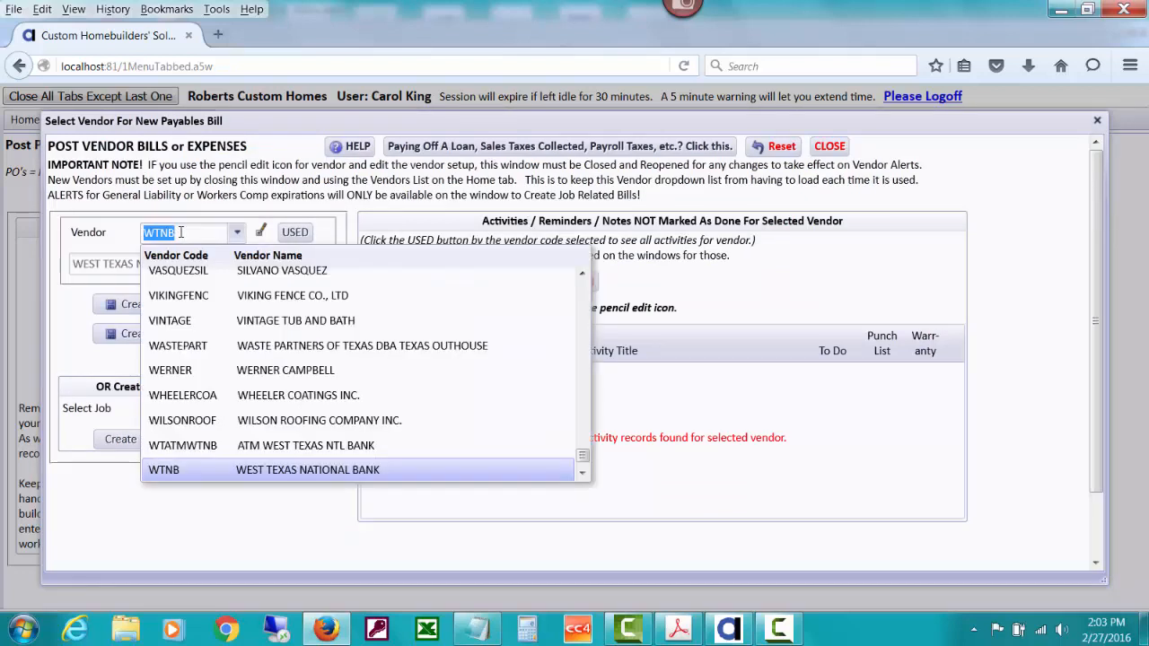
pyautogui.write('res')
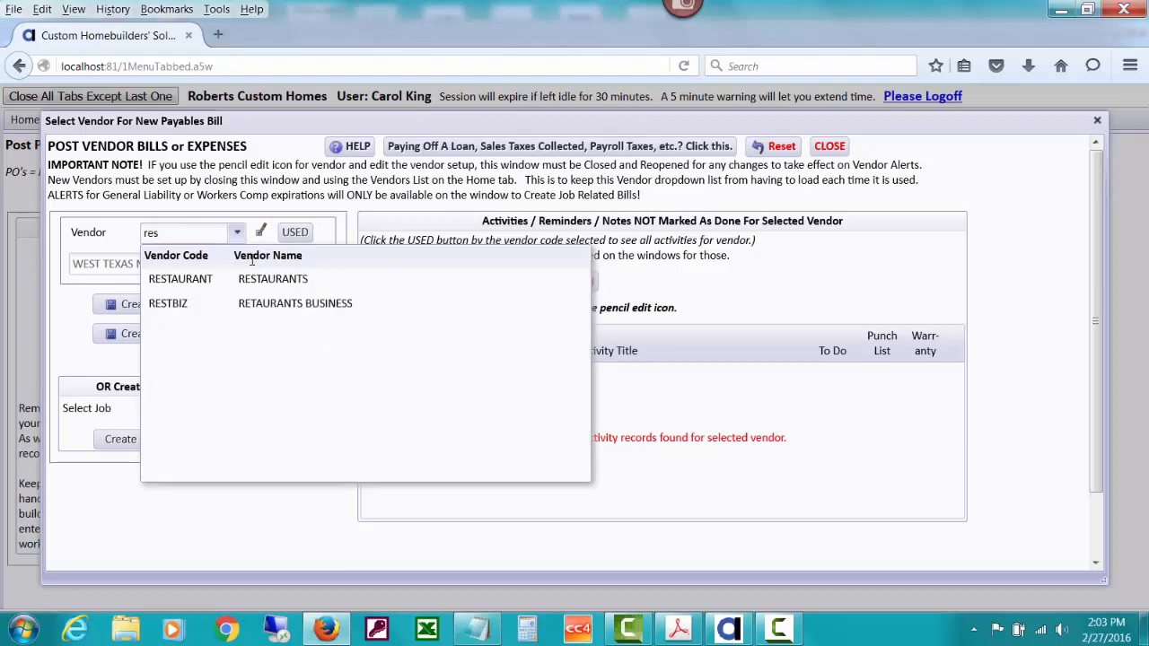
pyautogui.click(269, 281)
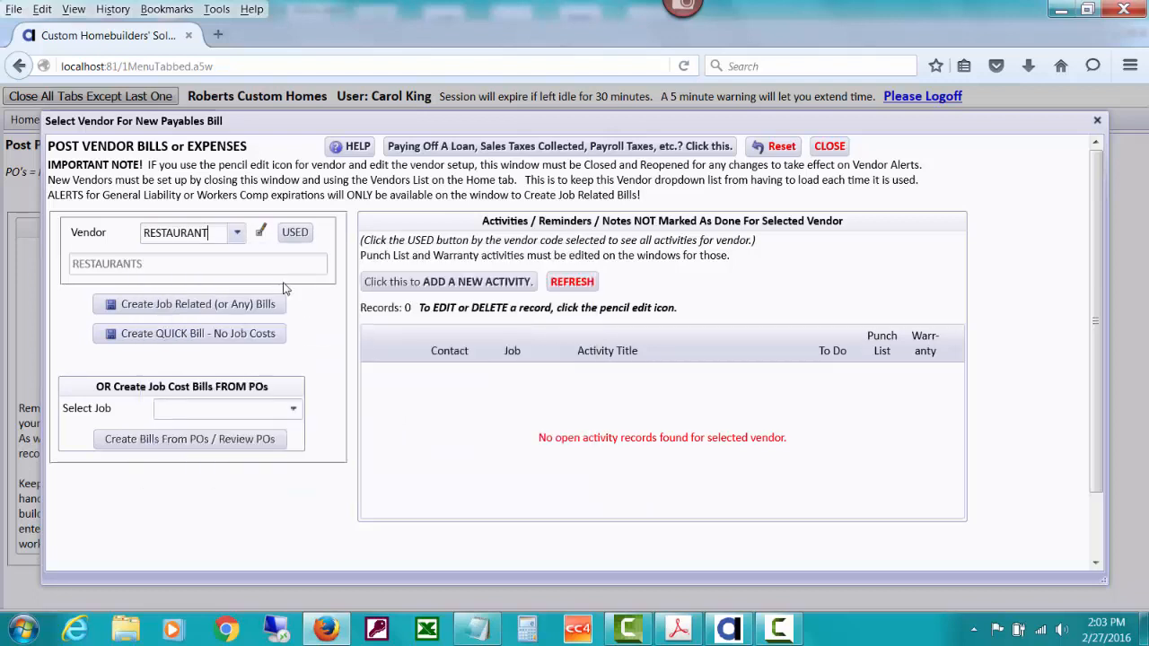
pyautogui.click(276, 335)
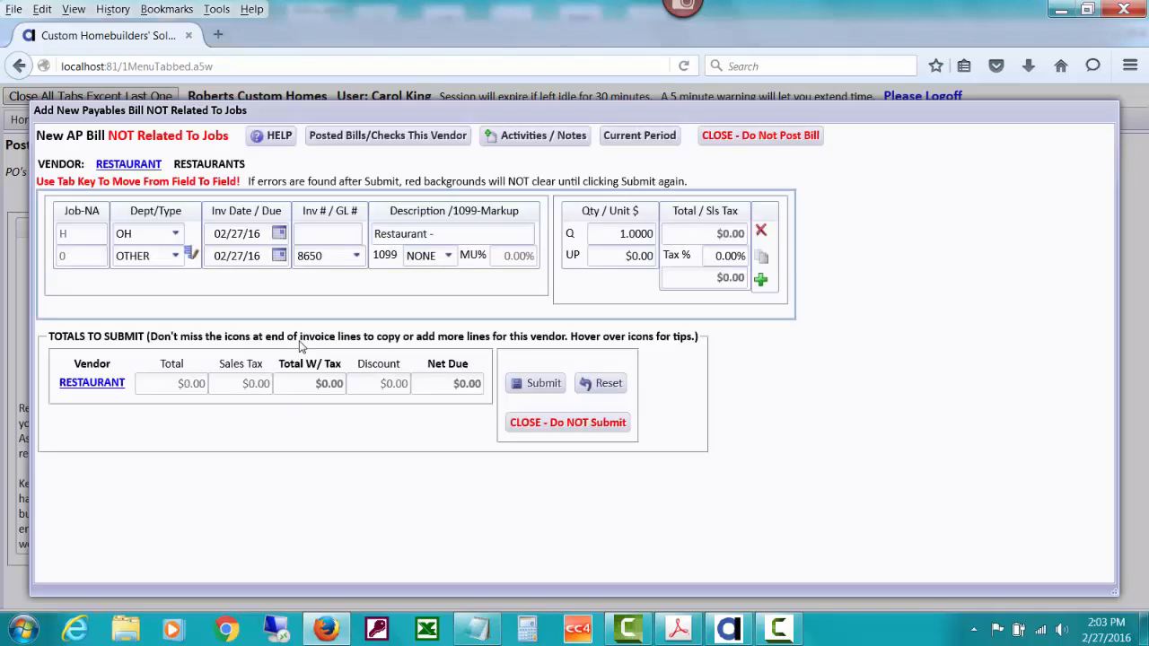
# Step: Set the restaurant bill's invoice date to 01/31/16, enter 013116 as the invoice number, and check the GL account choices
pyautogui.click(280, 234)
pyautogui.click(220, 305)
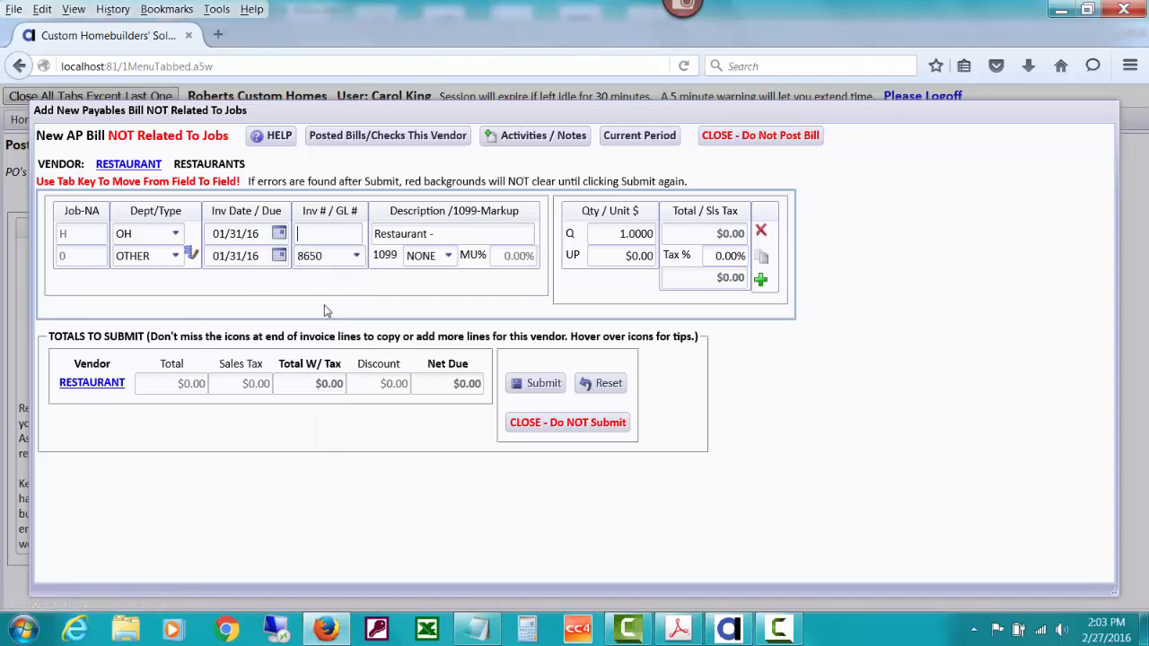
pyautogui.write('013116')
pyautogui.press('Tab')
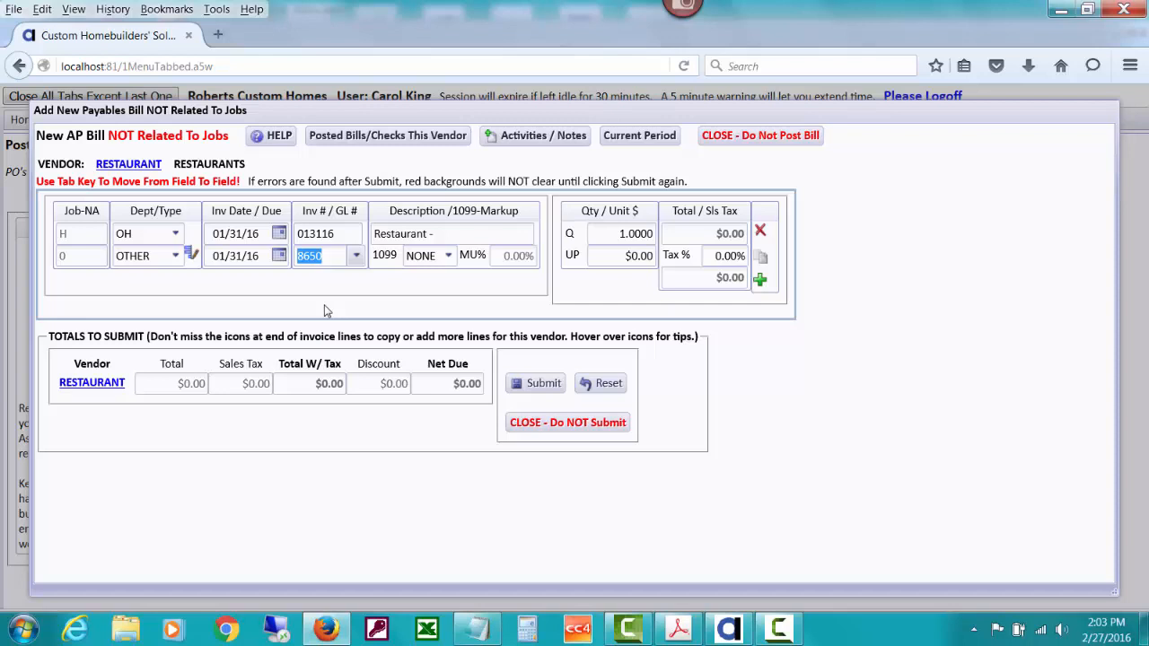
pyautogui.click(355, 257)
# Step: Complete the bill's description as "Restaurant - Dallas, Tx" and set the unit price to $75.32
pyautogui.click(447, 232)
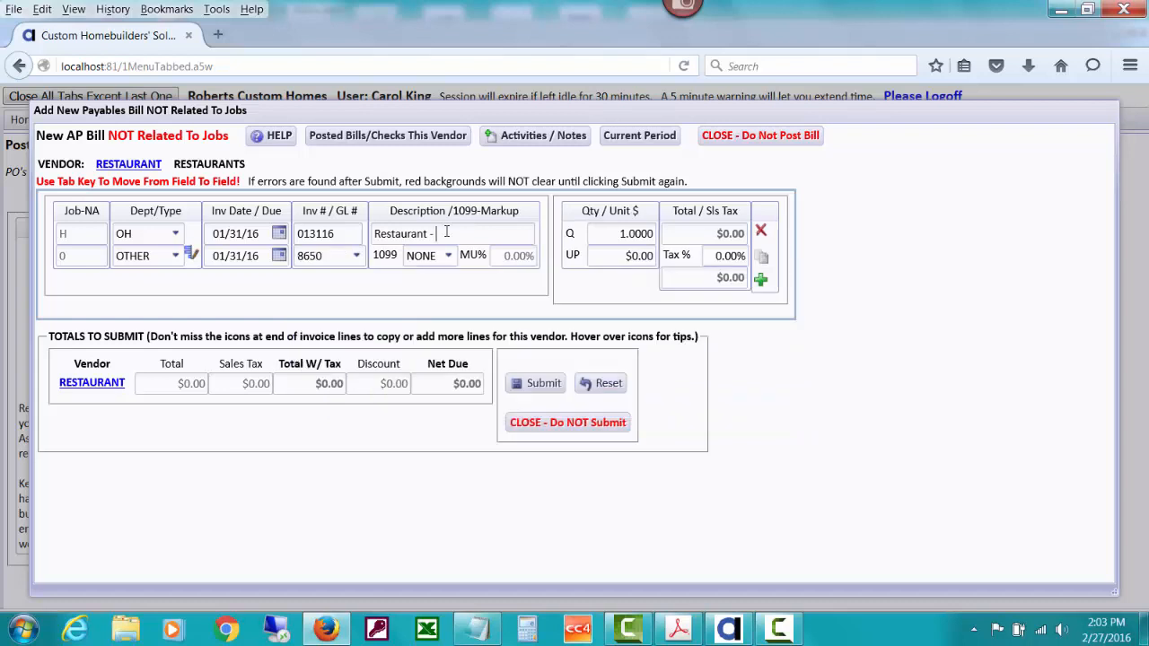
pyautogui.write('Dallas, Tx')
pyautogui.press('Tab')
pyautogui.press('Tab')
pyautogui.press('Tab')
pyautogui.write('75.32')
pyautogui.press('Tab')
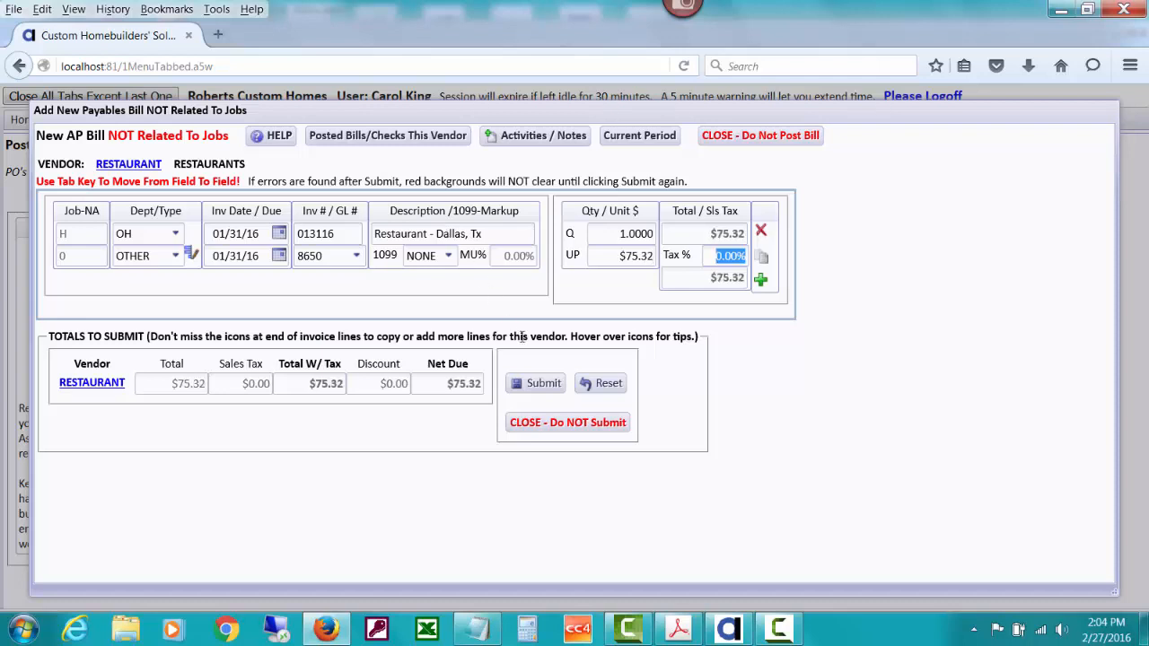
# Step: Submit the restaurant bill with the option to post a payment or print a check, and set the check date to 01/31/2016
pyautogui.click(535, 383)
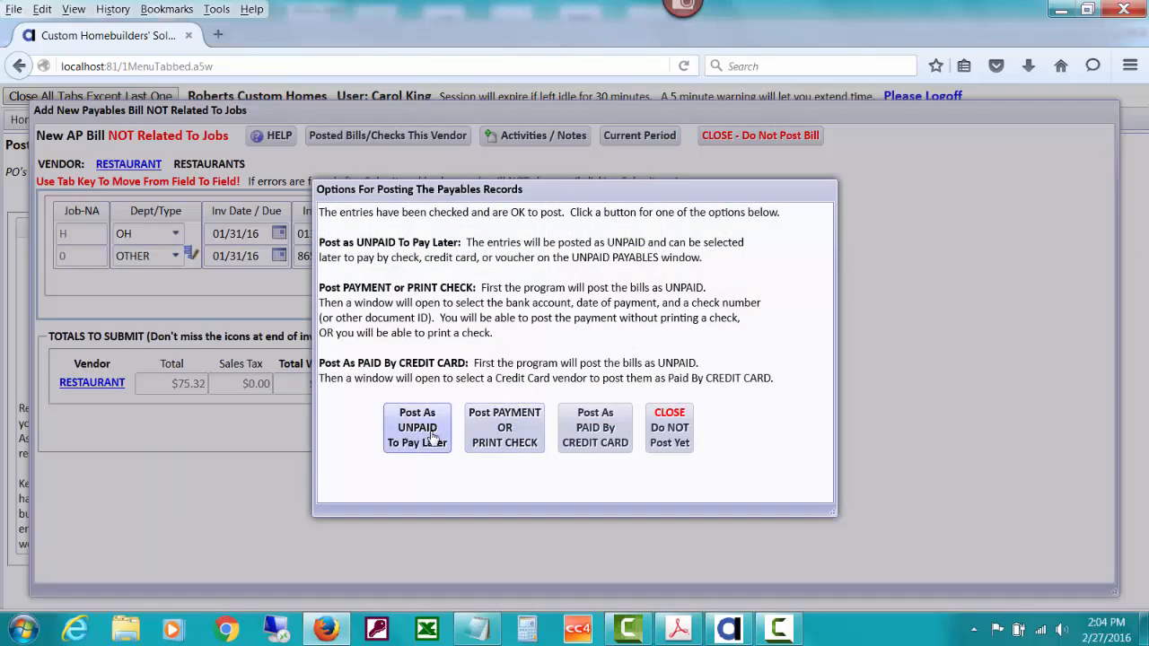
pyautogui.click(485, 440)
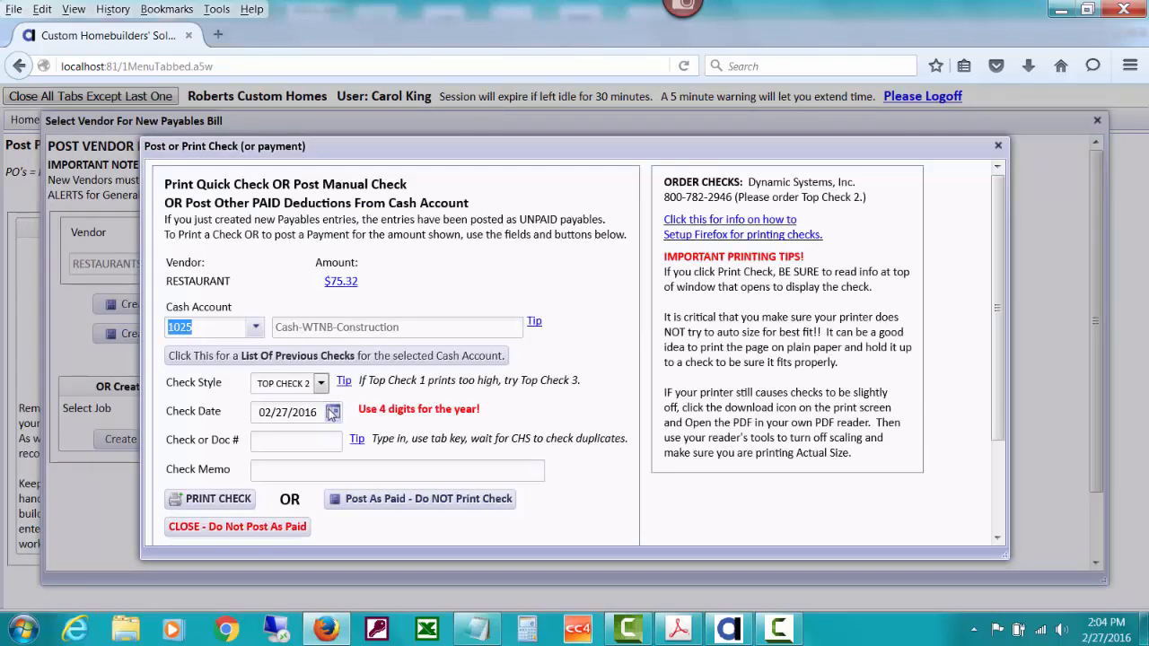
pyautogui.click(332, 412)
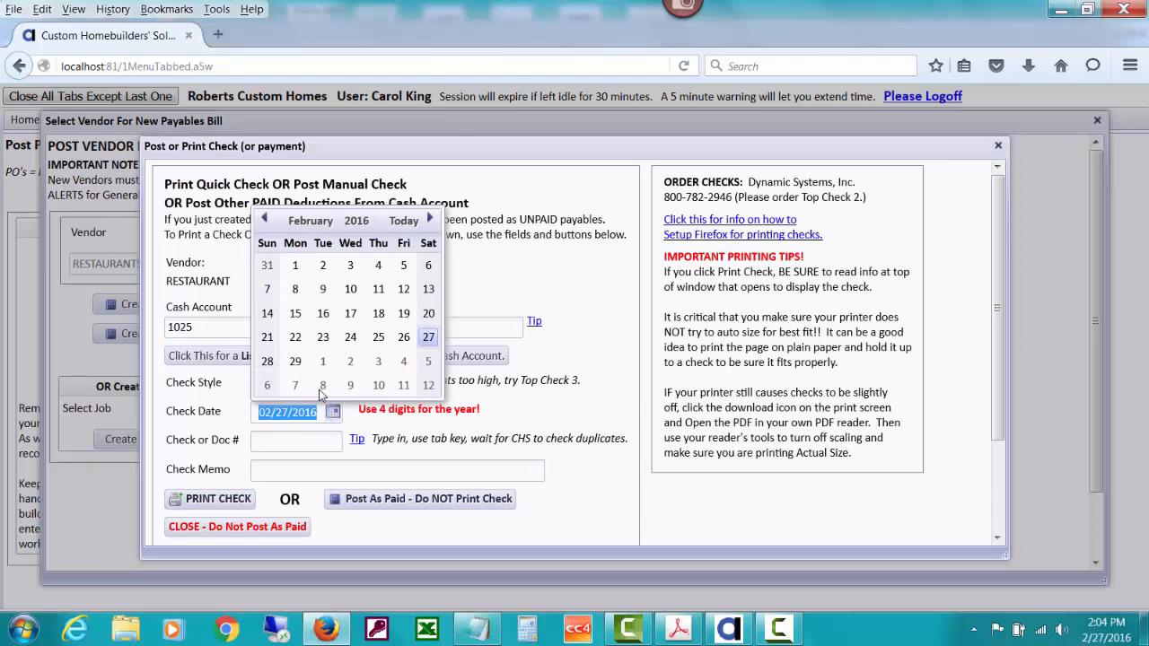
pyautogui.click(272, 269)
pyautogui.click(272, 443)
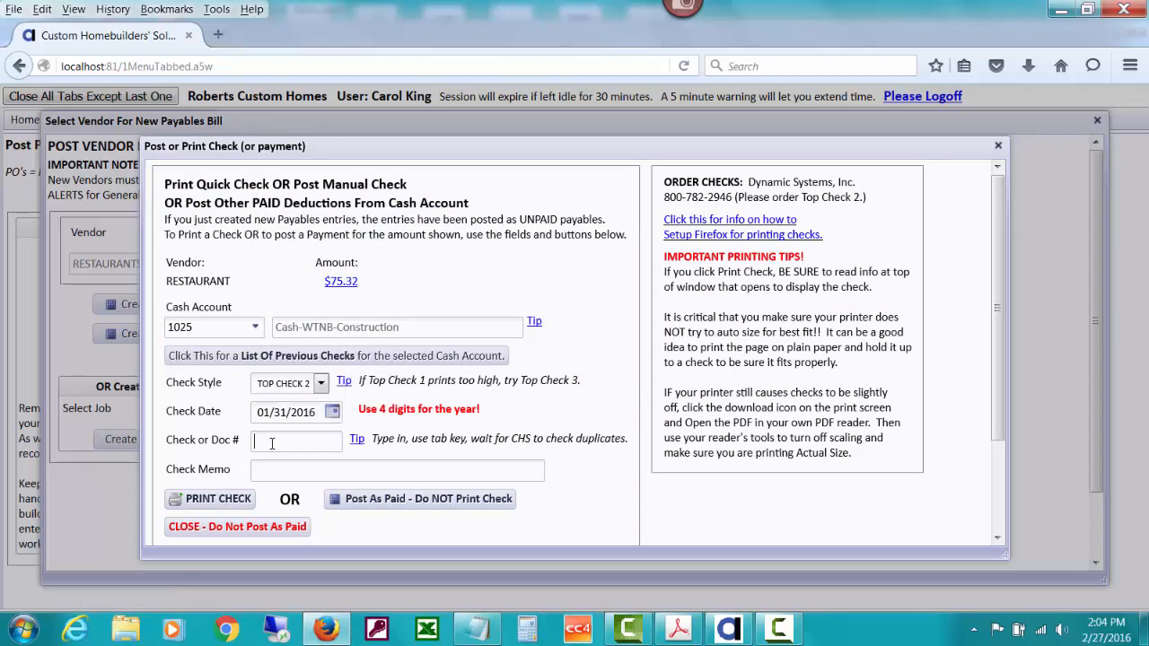
# Step: Try 1.013116 as the restaurant payment's check or document number
pyautogui.write('1.013116')
pyautogui.press('Tab')
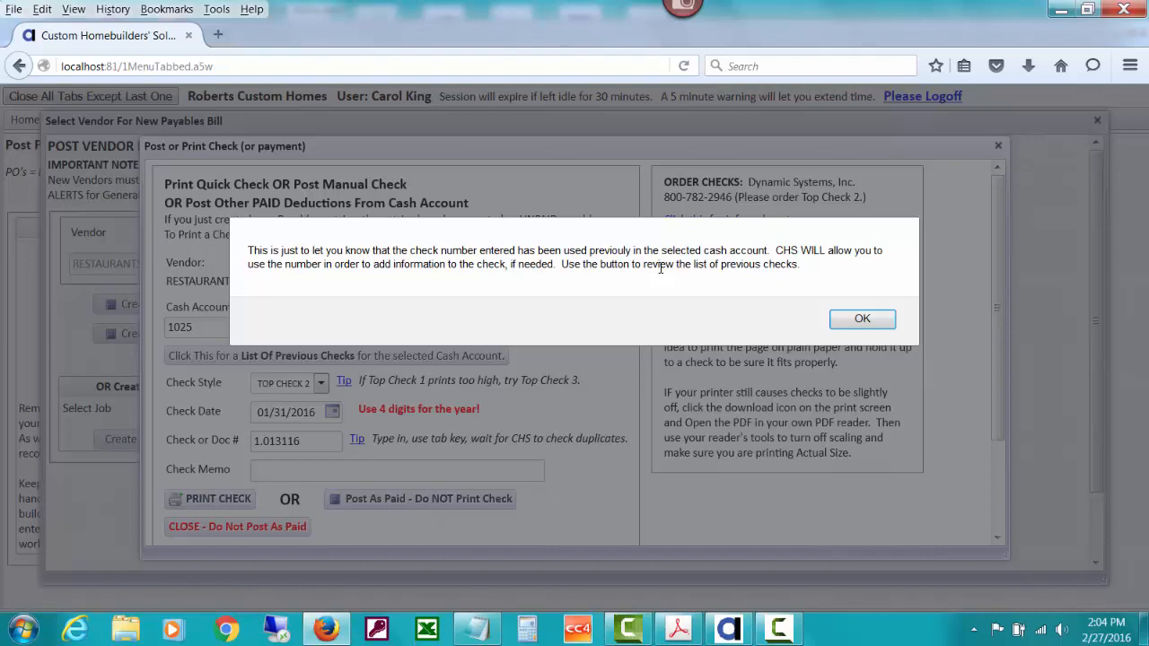
pyautogui.click(860, 320)
# Step: Replace the restaurant payment's check or document number with 2.013116
pyautogui.doubleClick(321, 438)
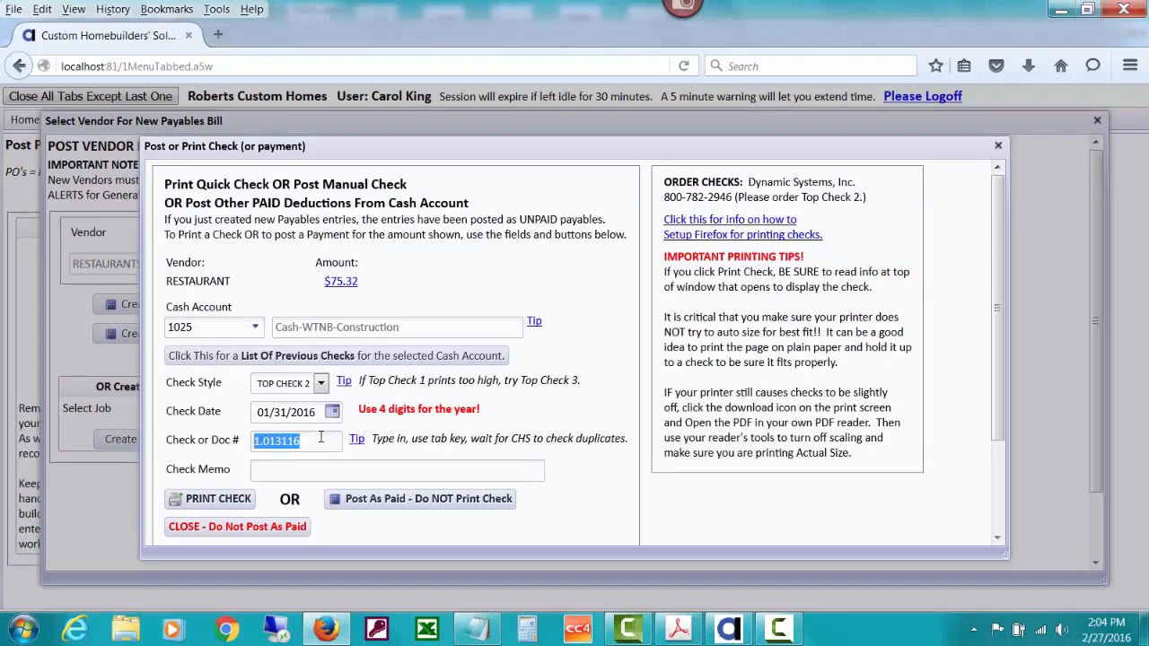
pyautogui.write('2.01')
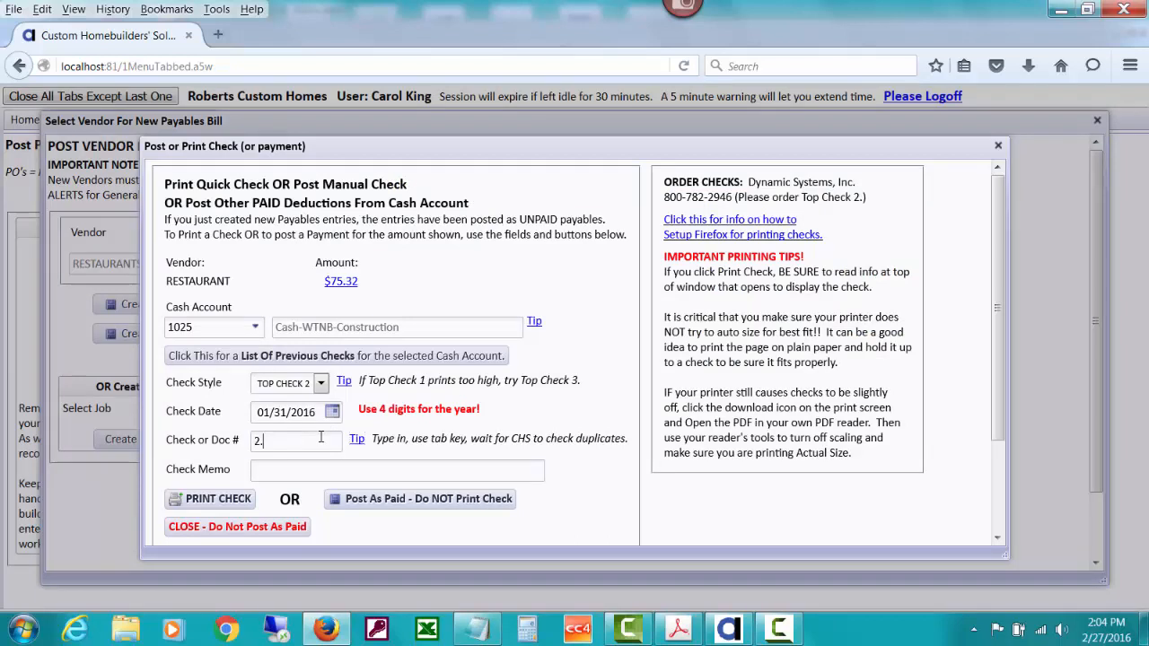
pyautogui.write('3116')
pyautogui.press('Tab')
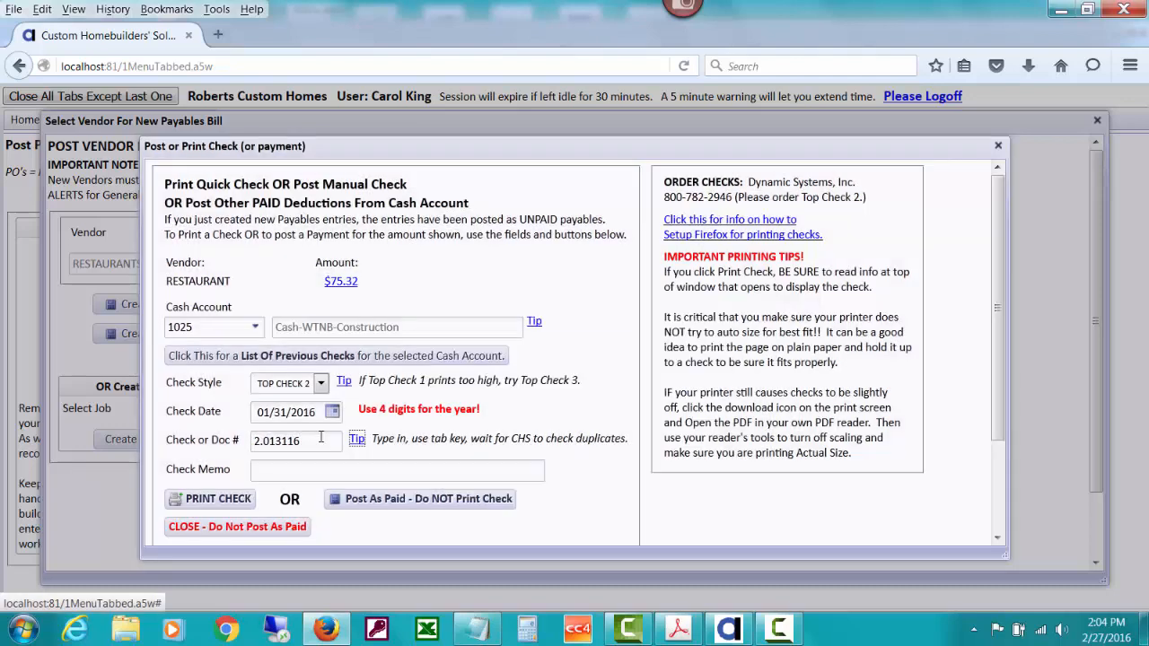
# Step: Review the previous checks for cash account 1025, and post the restaurant payment as paid without printing a check or viewing the entries
pyautogui.click(317, 360)
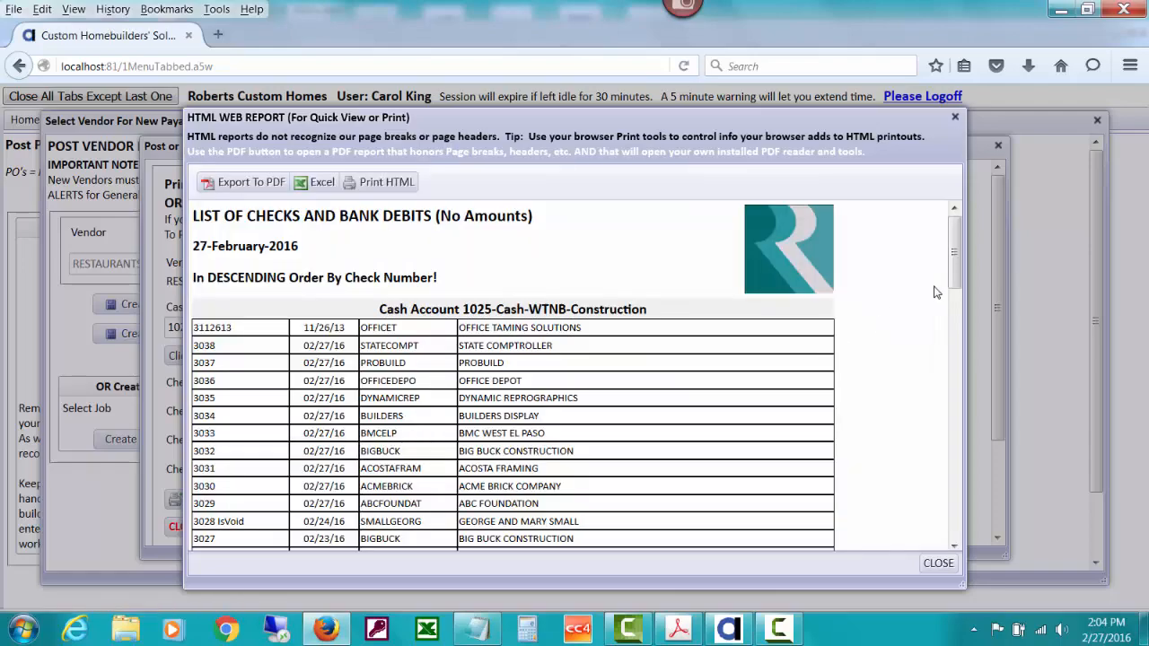
pyautogui.moveTo(958, 246); pyautogui.dragTo(956, 405)
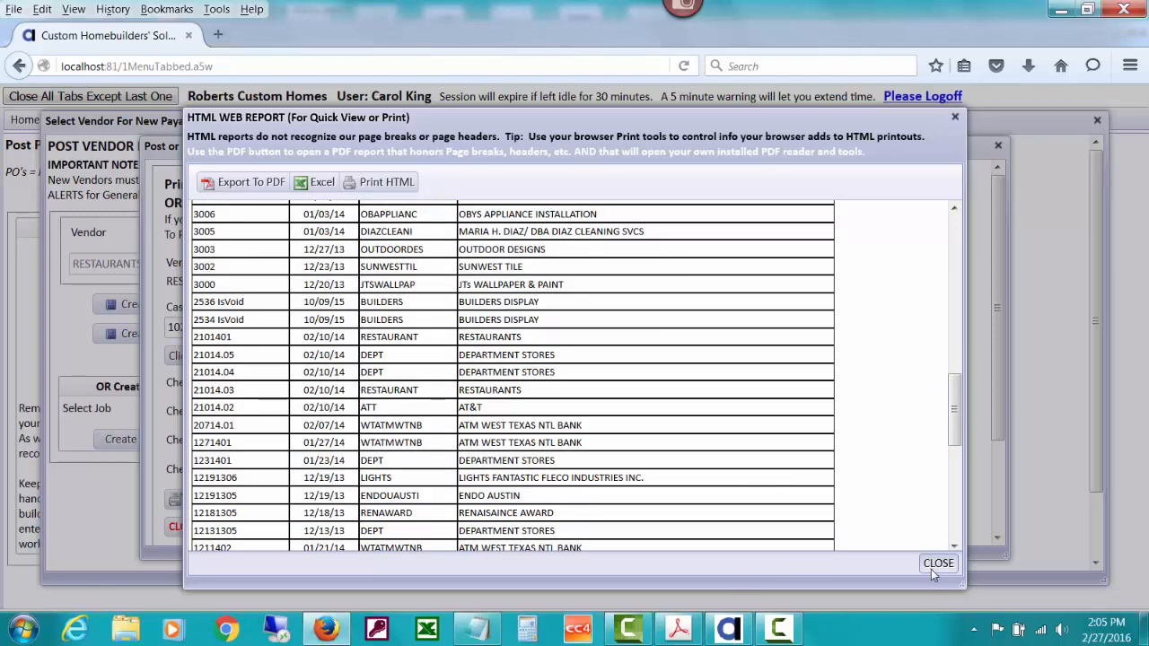
pyautogui.click(934, 568)
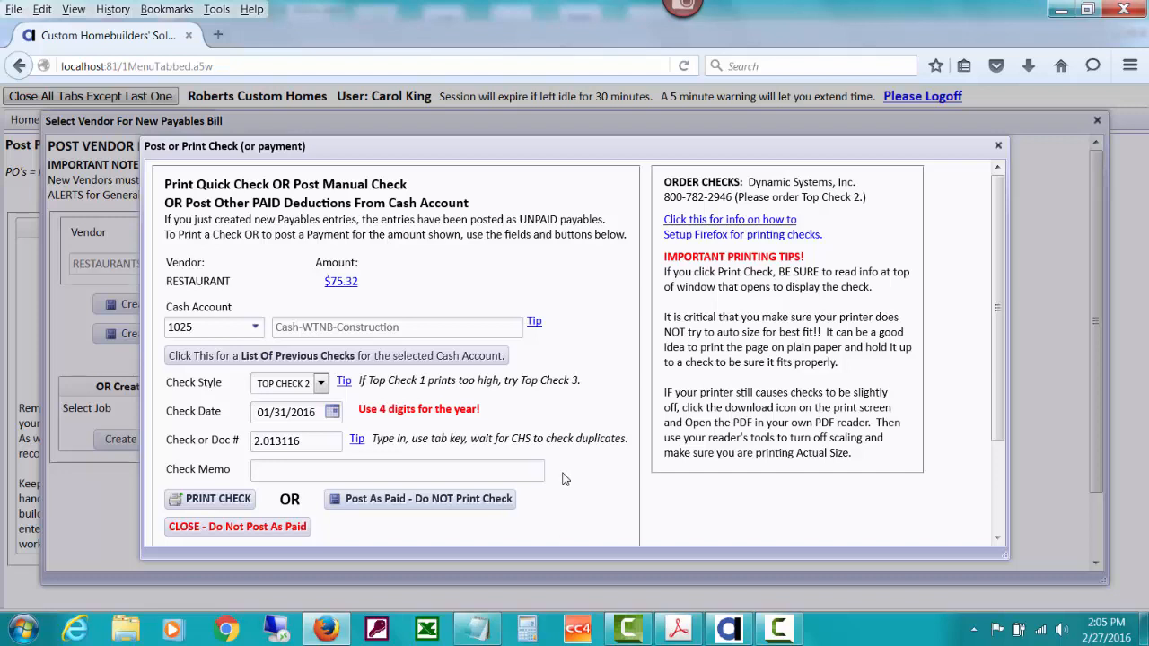
pyautogui.click(476, 498)
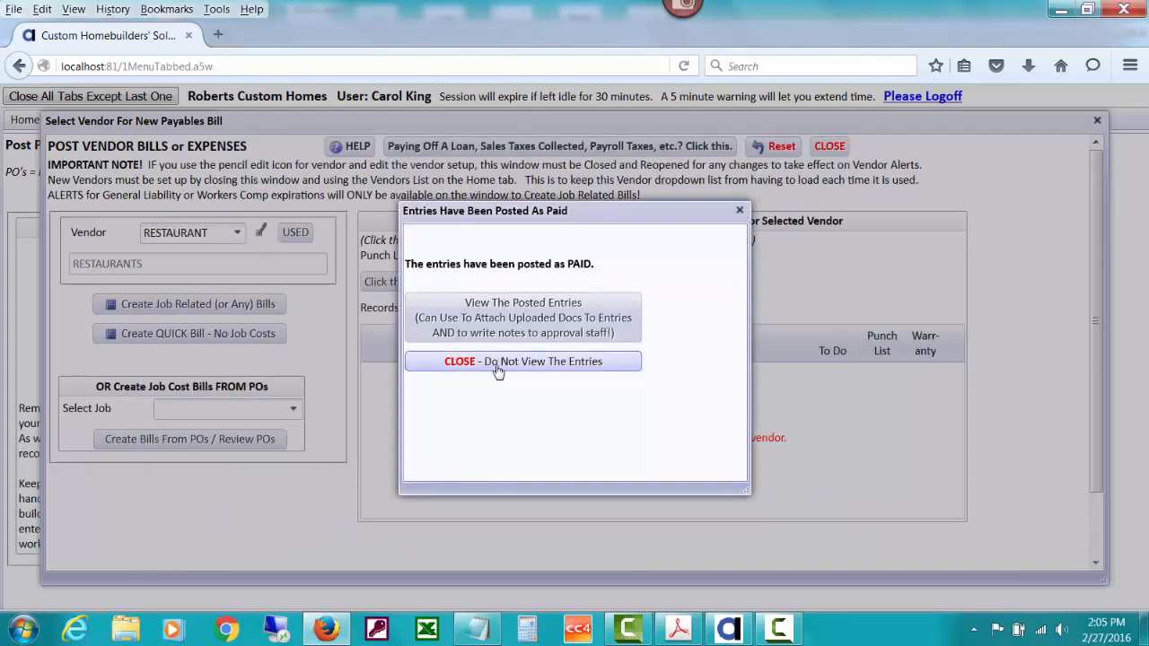
pyautogui.click(498, 367)
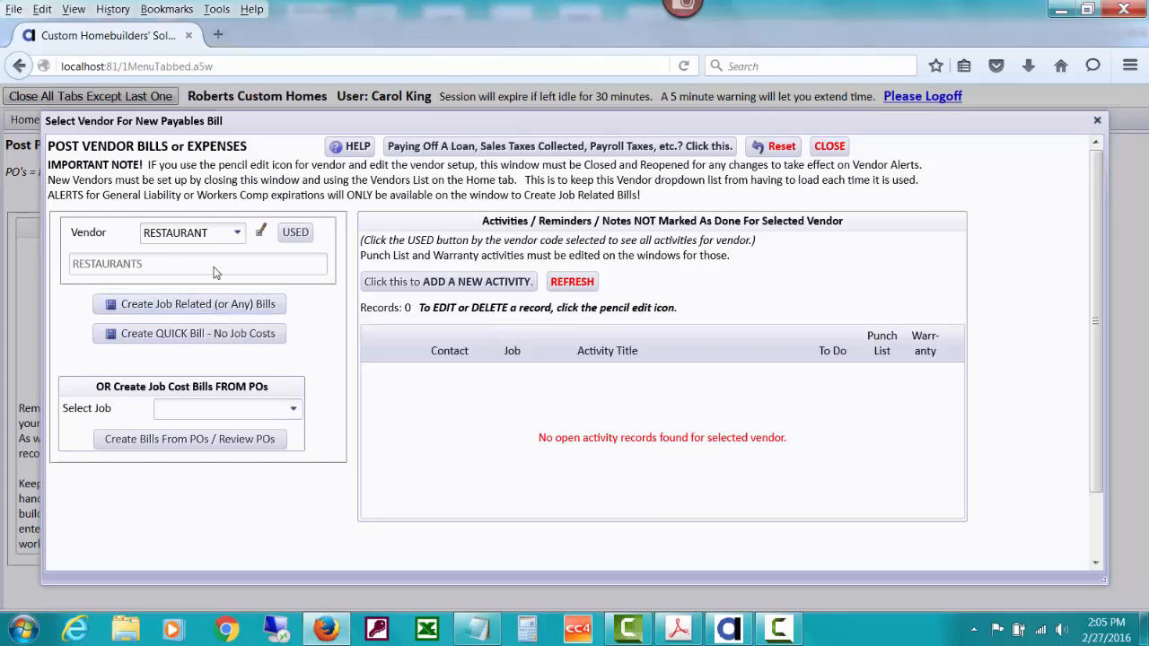
# Step: Select CONTRACTOR as the vendor and create a job-related bill, closing the vendor alerts without taking deductions
pyautogui.click(215, 235)
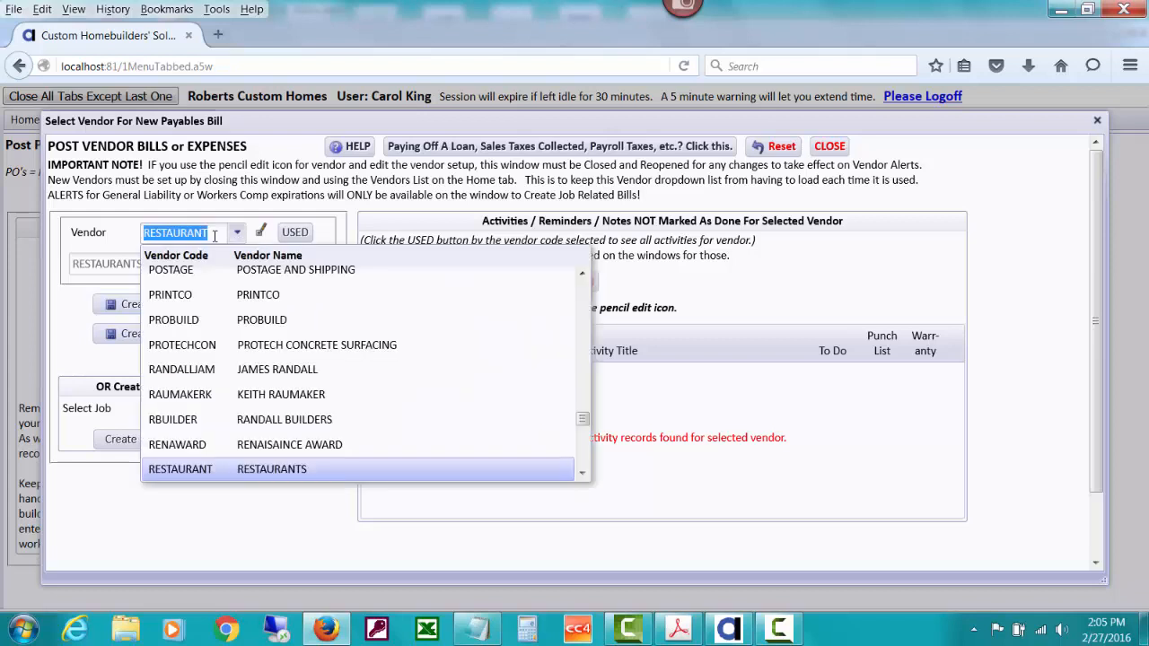
pyautogui.write('c')
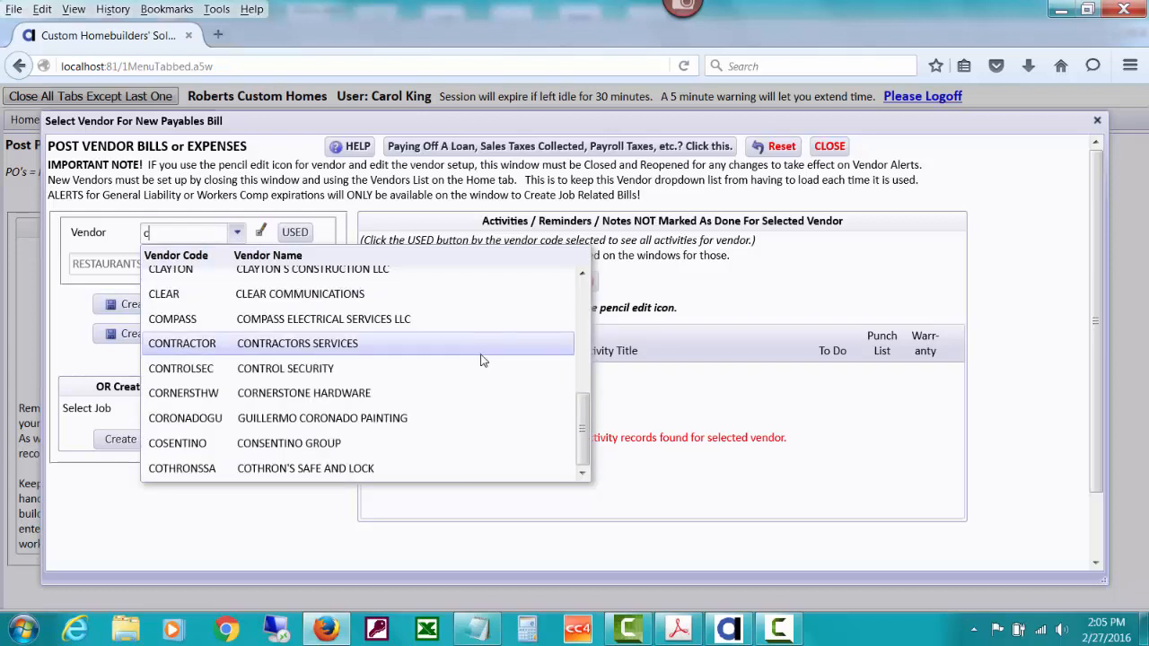
pyautogui.click(395, 355)
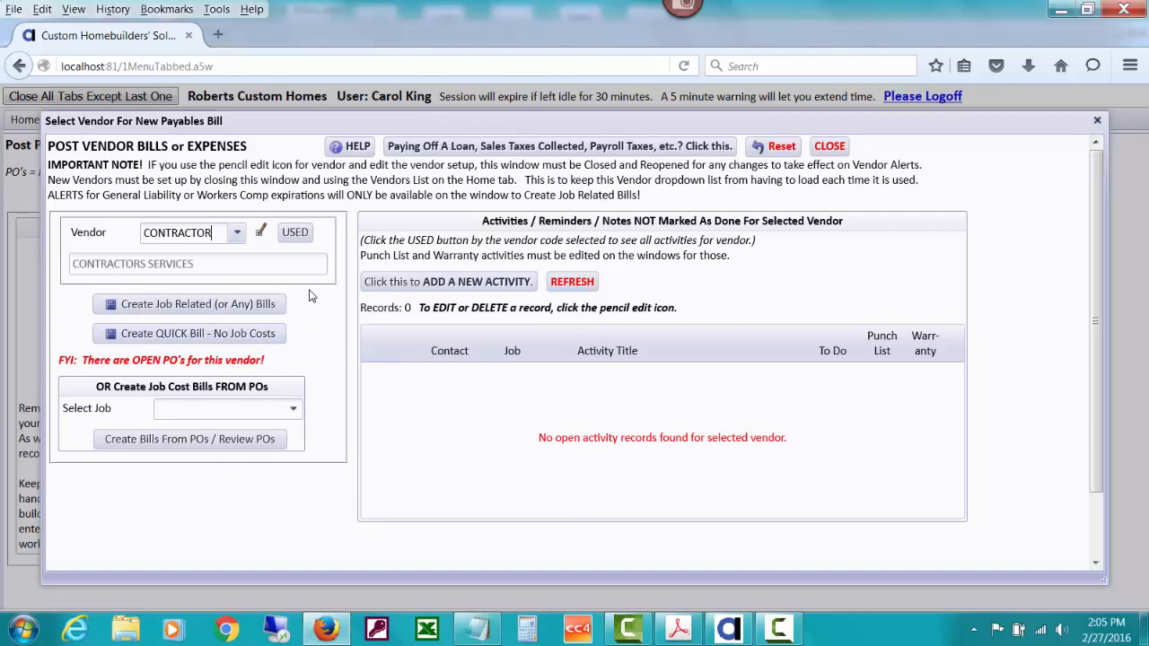
pyautogui.click(235, 305)
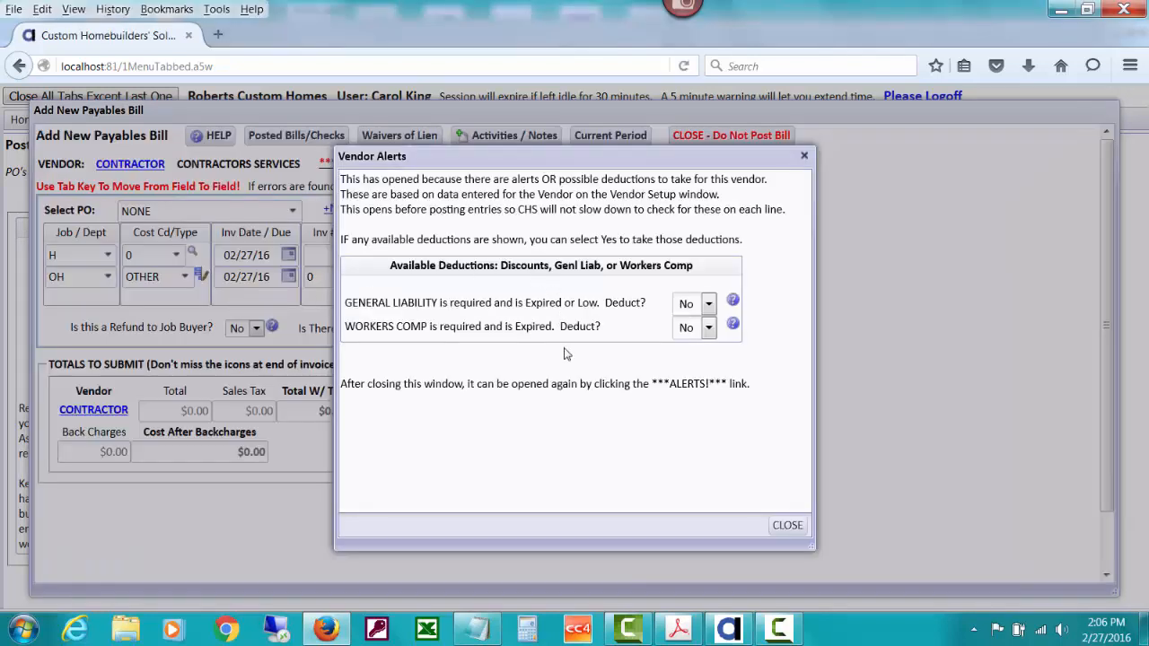
pyautogui.click(786, 527)
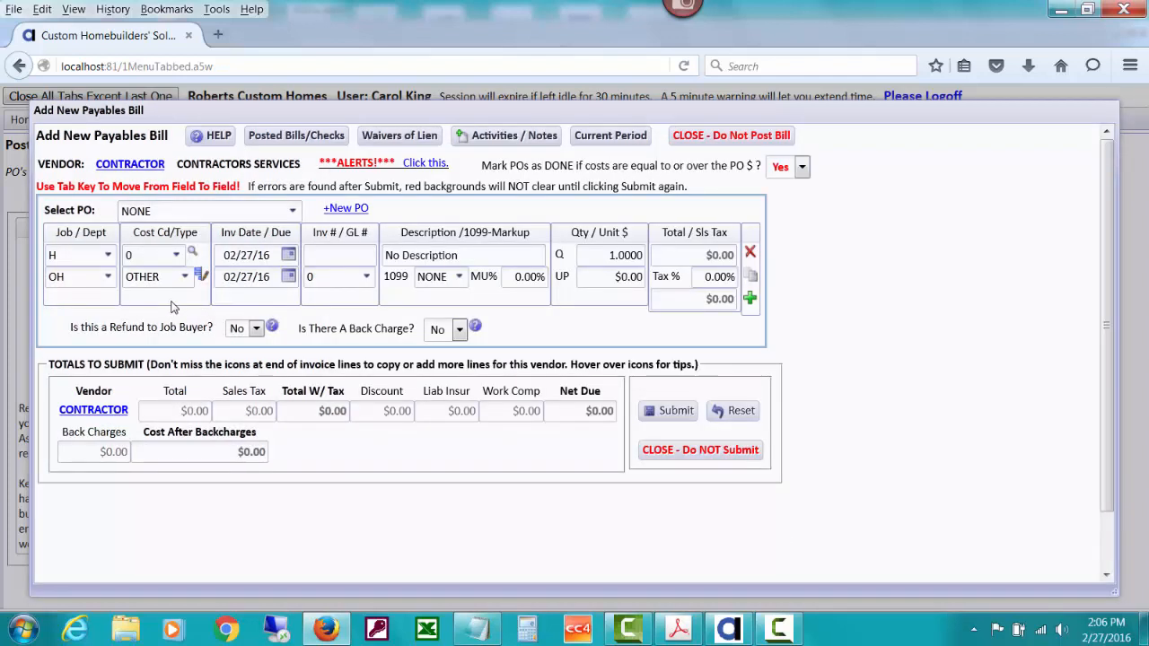
pyautogui.click(106, 257)
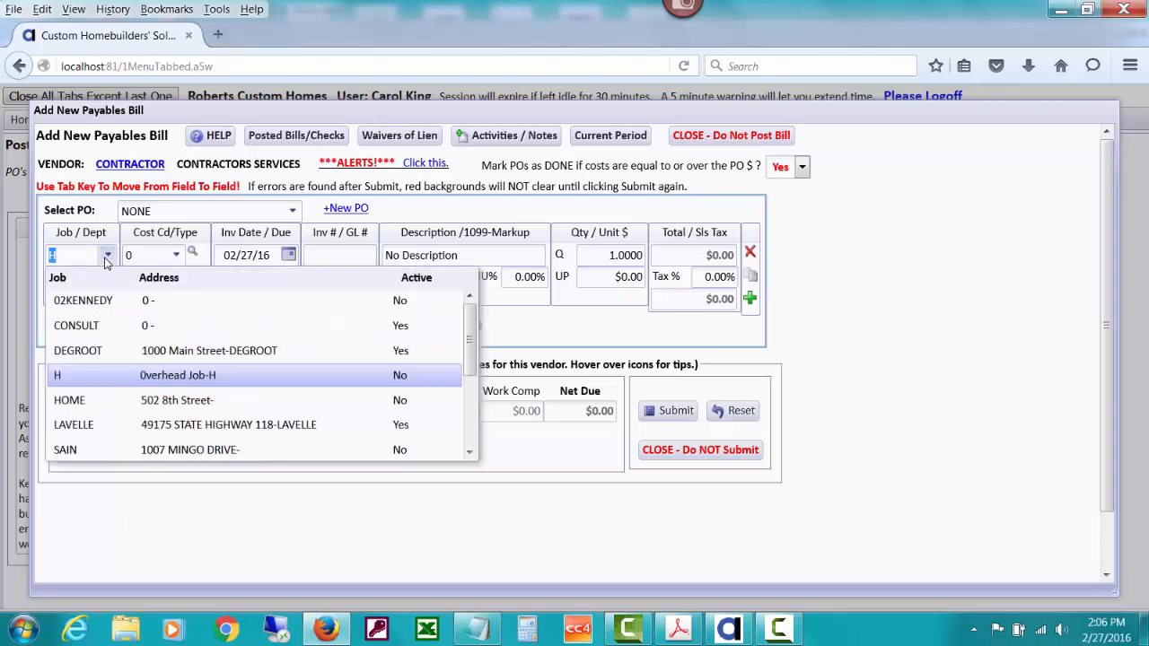
pyautogui.press('Tab')
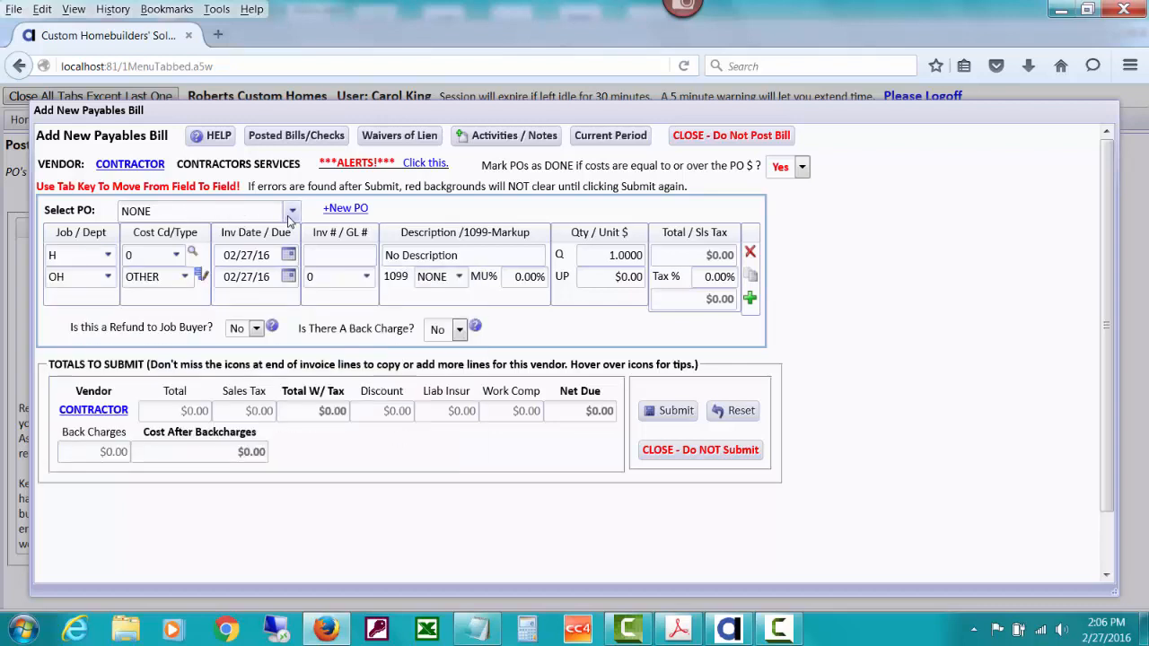
pyautogui.click(290, 216)
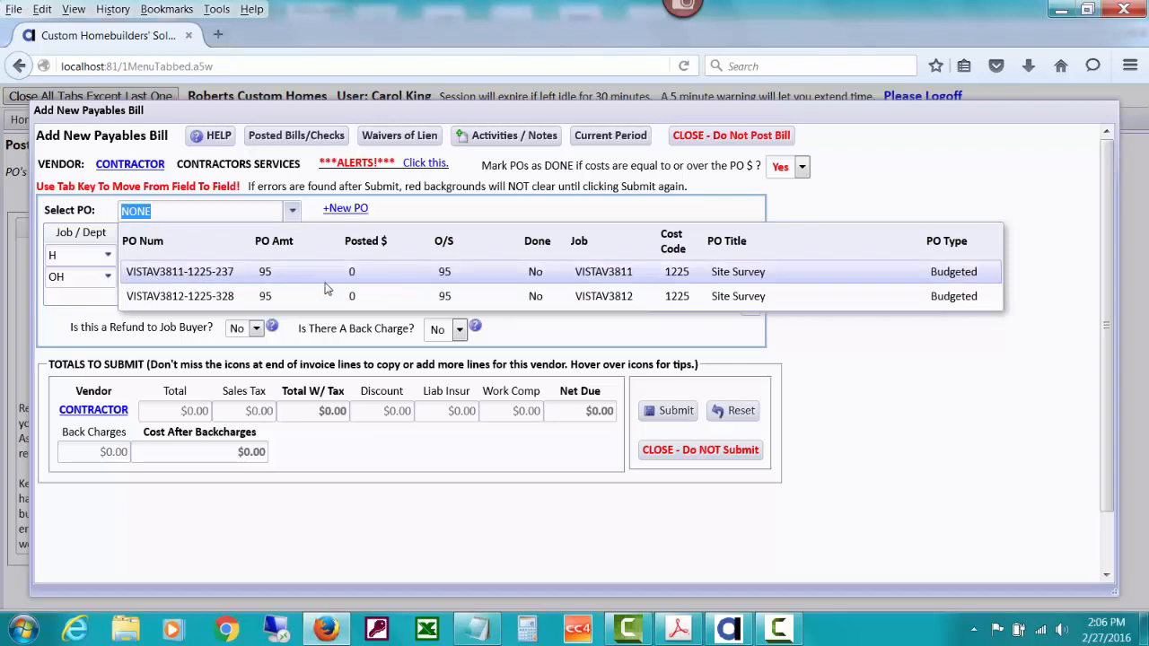
pyautogui.click(435, 279)
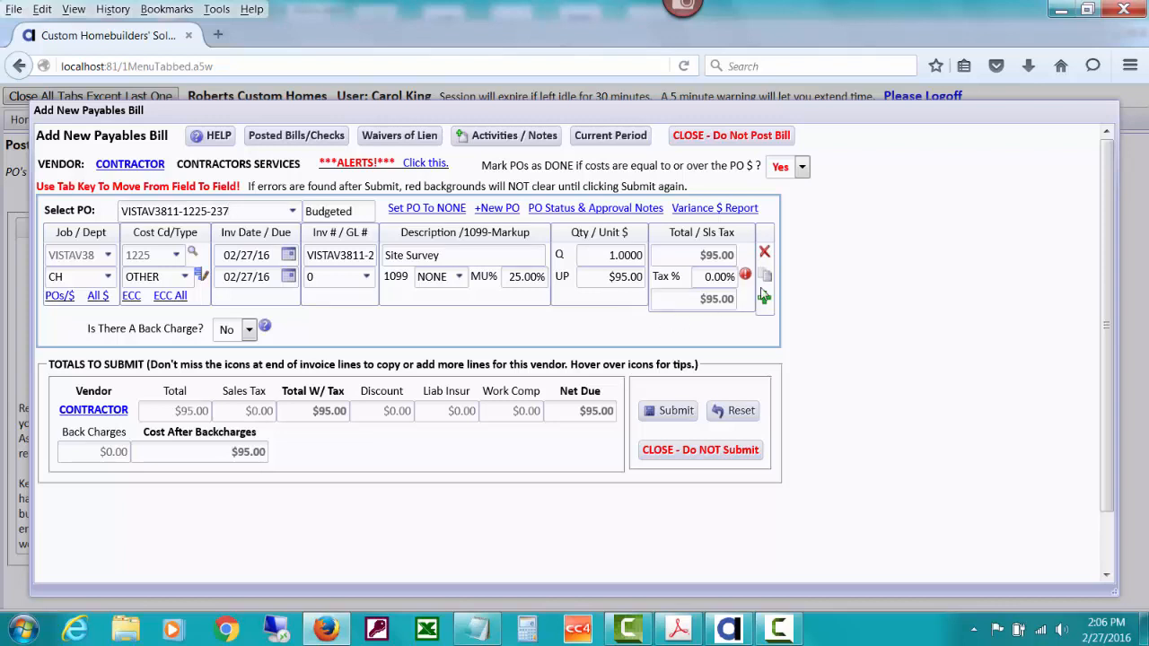
pyautogui.click(764, 299)
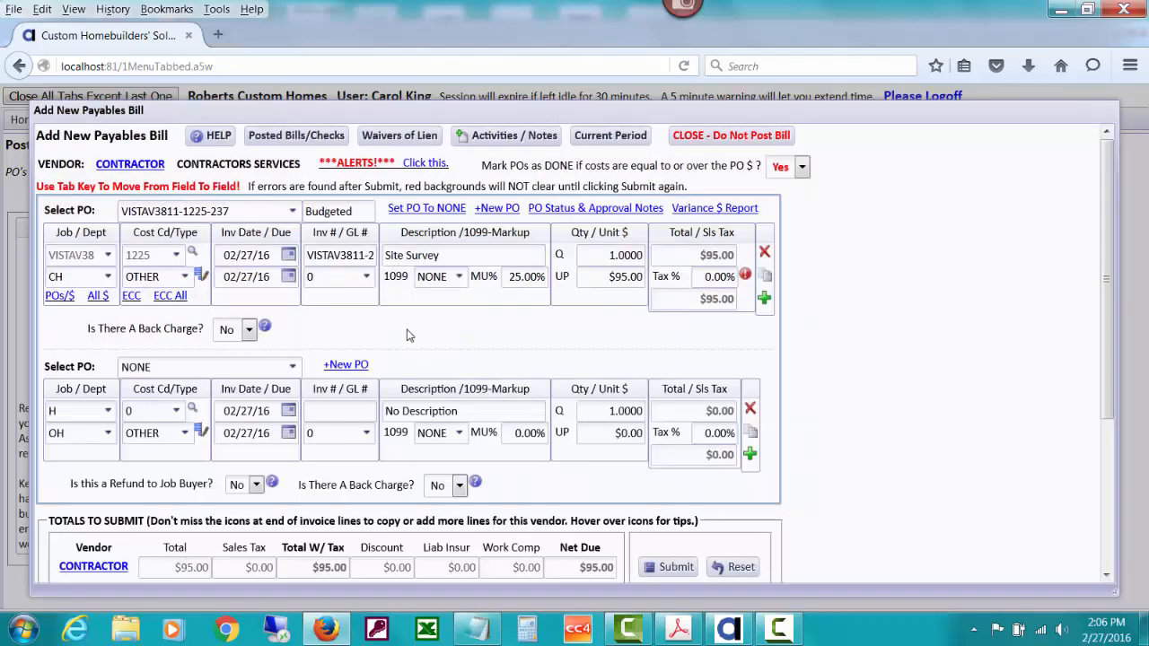
pyautogui.click(293, 367)
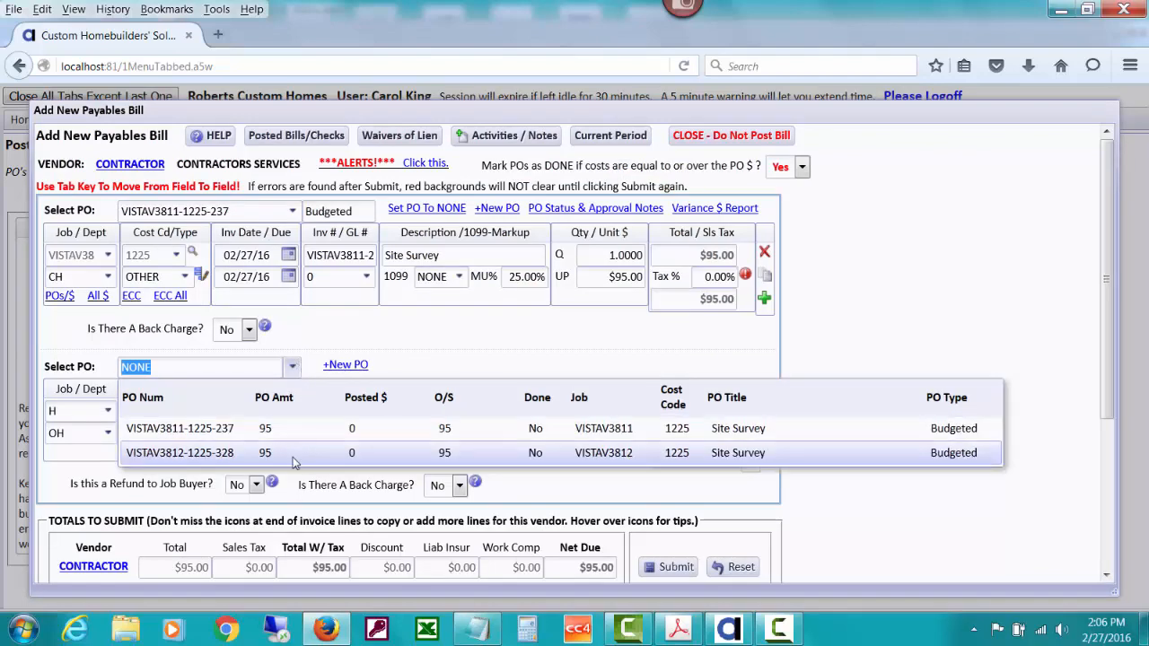
pyautogui.click(293, 460)
pyautogui.click(294, 454)
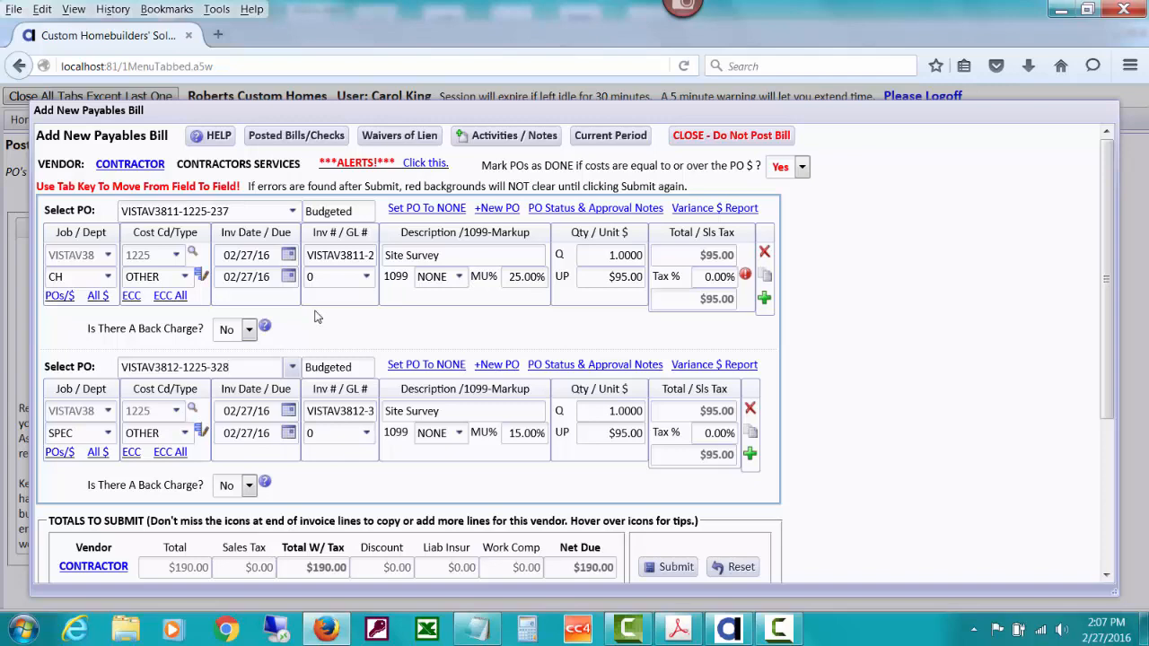
pyautogui.moveTo(1107, 311)
pyautogui.mouseDown()
pyautogui.moveTo(1109, 353)
pyautogui.moveTo(1109, 330)
pyautogui.mouseUp()
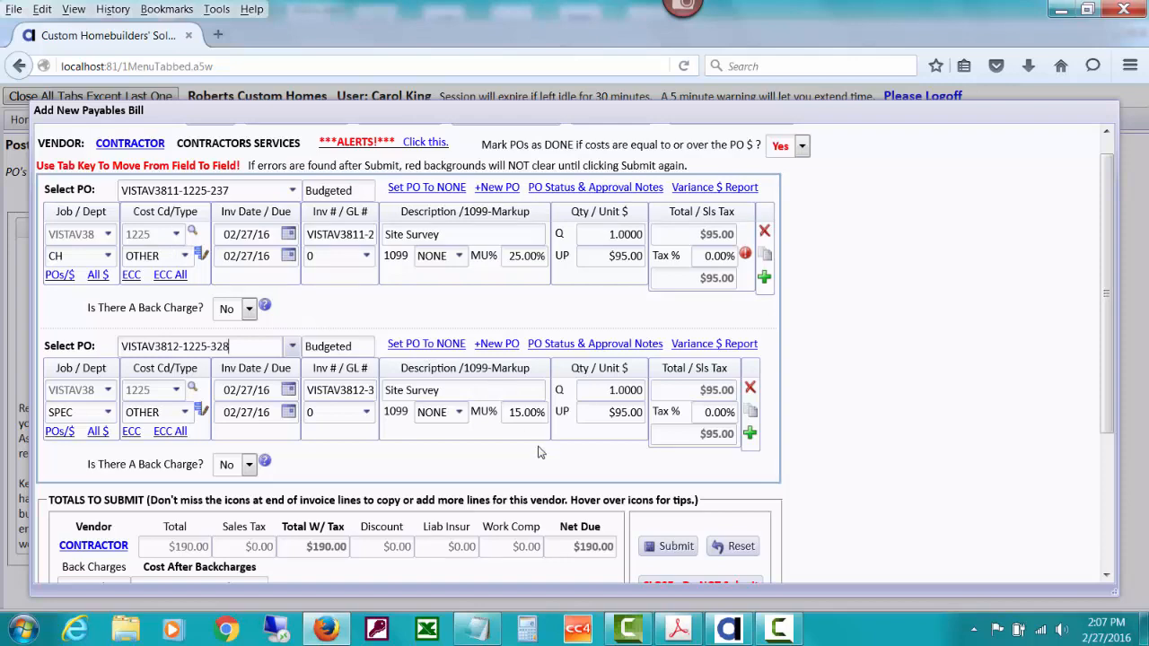
pyautogui.click(675, 547)
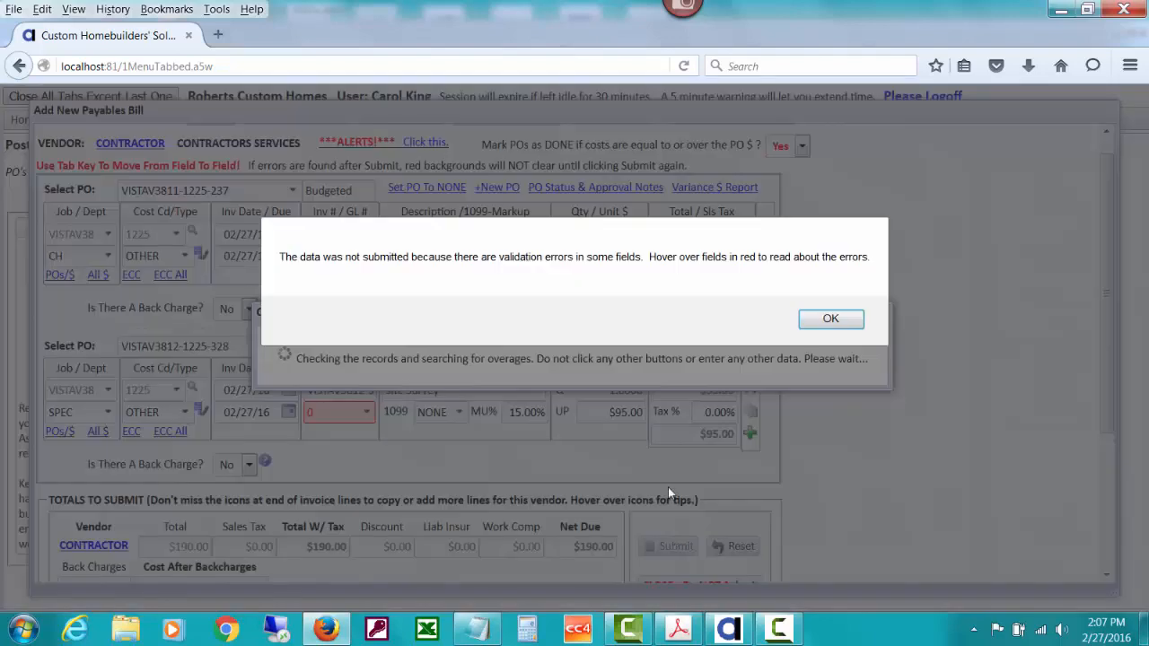
pyautogui.click(828, 319)
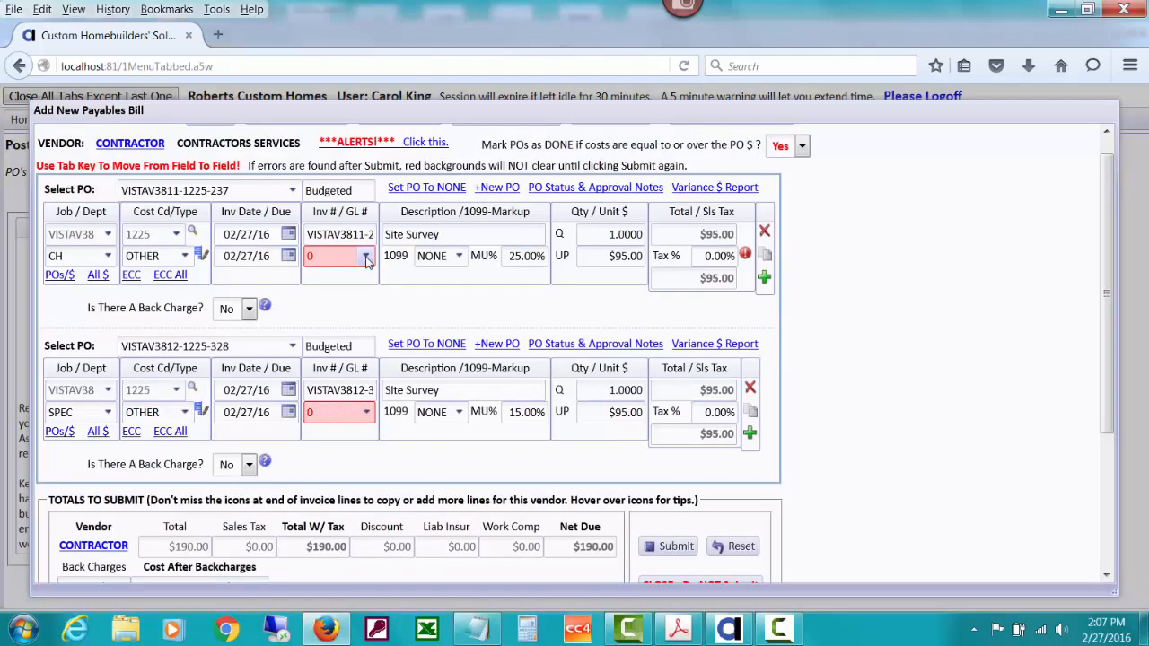
# Step: Assign general ledger account 1430, Direct Construction Costs, to both site survey invoice lines
pyautogui.click(320, 260)
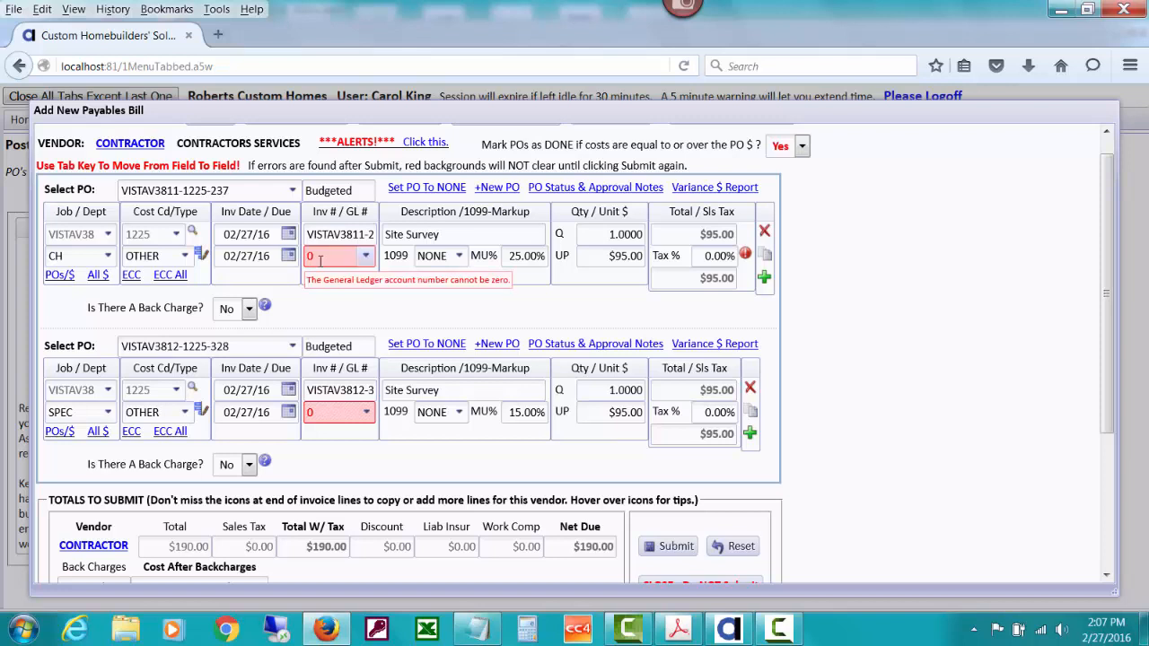
pyautogui.write('143')
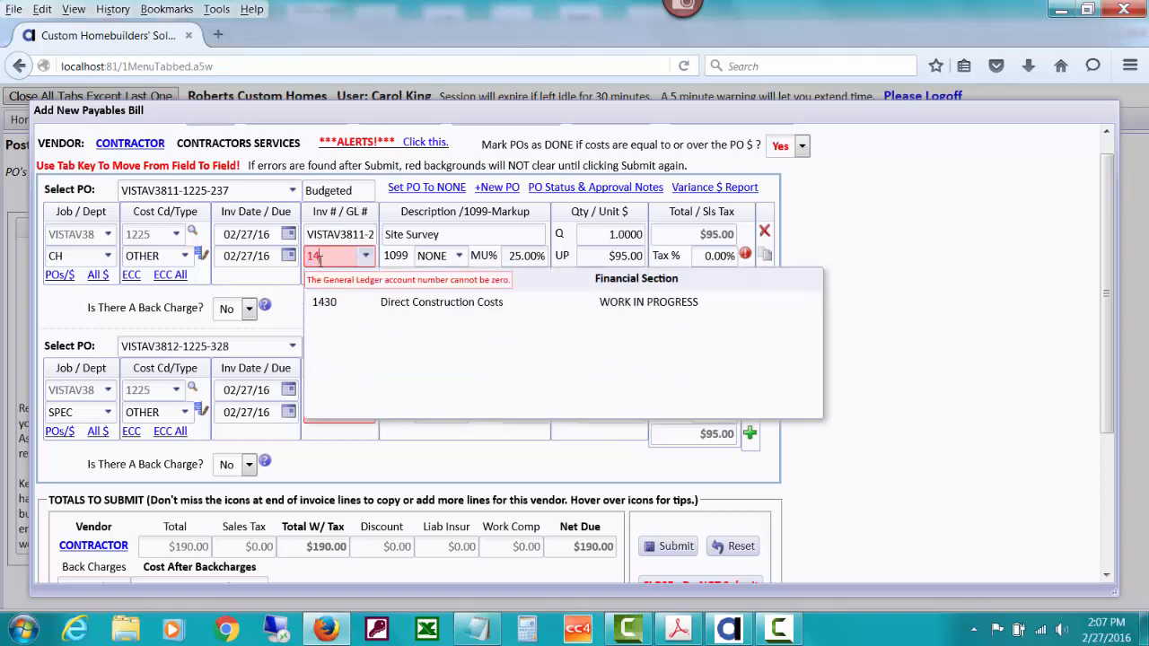
pyautogui.click(391, 302)
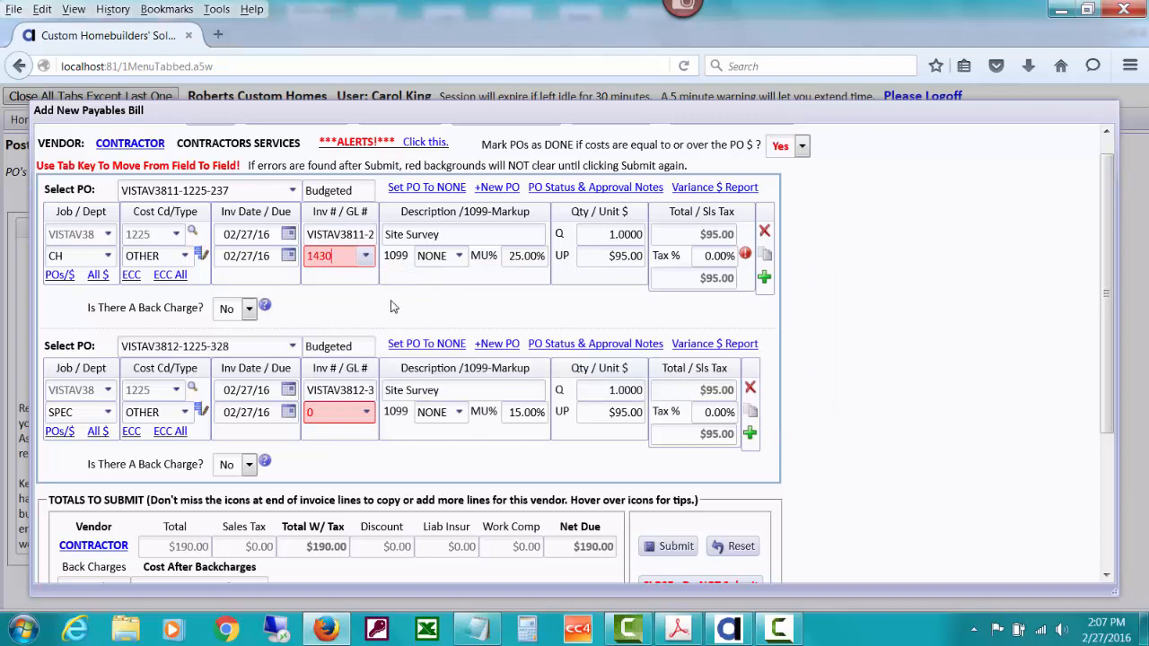
pyautogui.click(328, 415)
pyautogui.write('143')
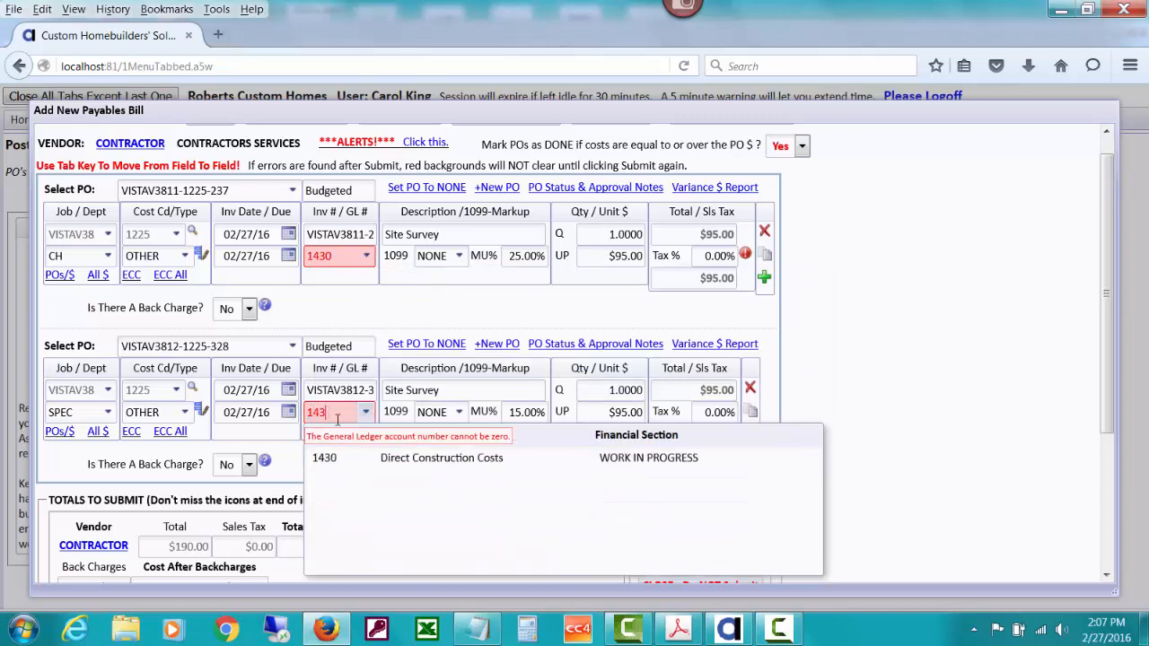
pyautogui.click(391, 462)
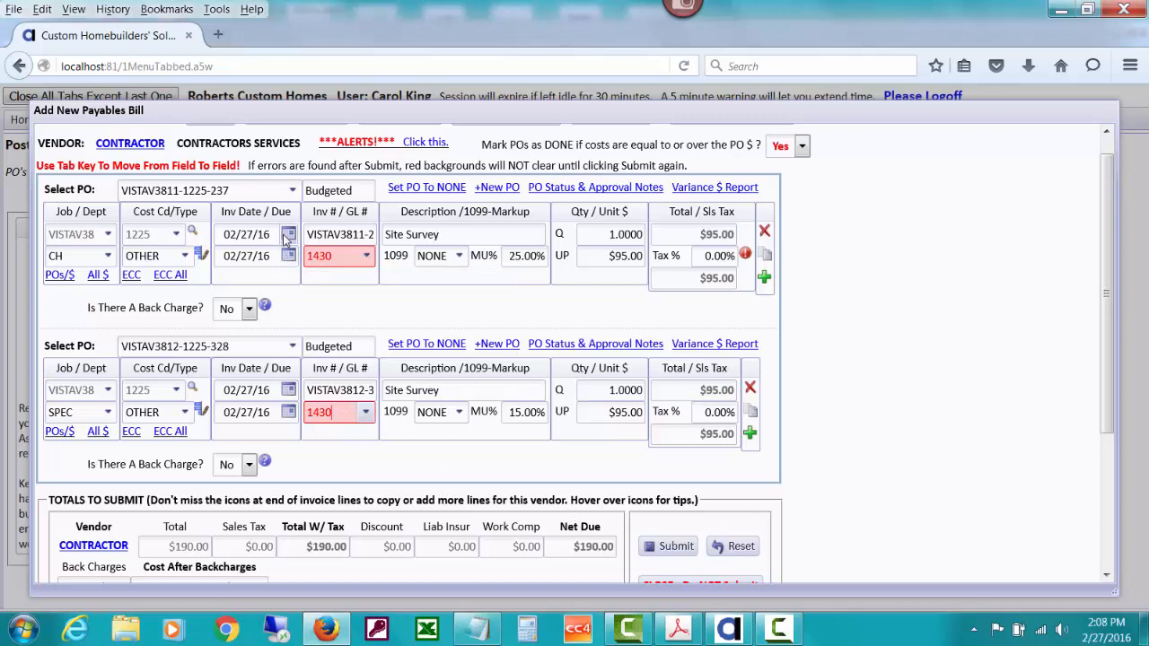
# Step: Submit the bill with the payment or print check option, and review the list of previous checks for cash account 1025
pyautogui.click(675, 547)
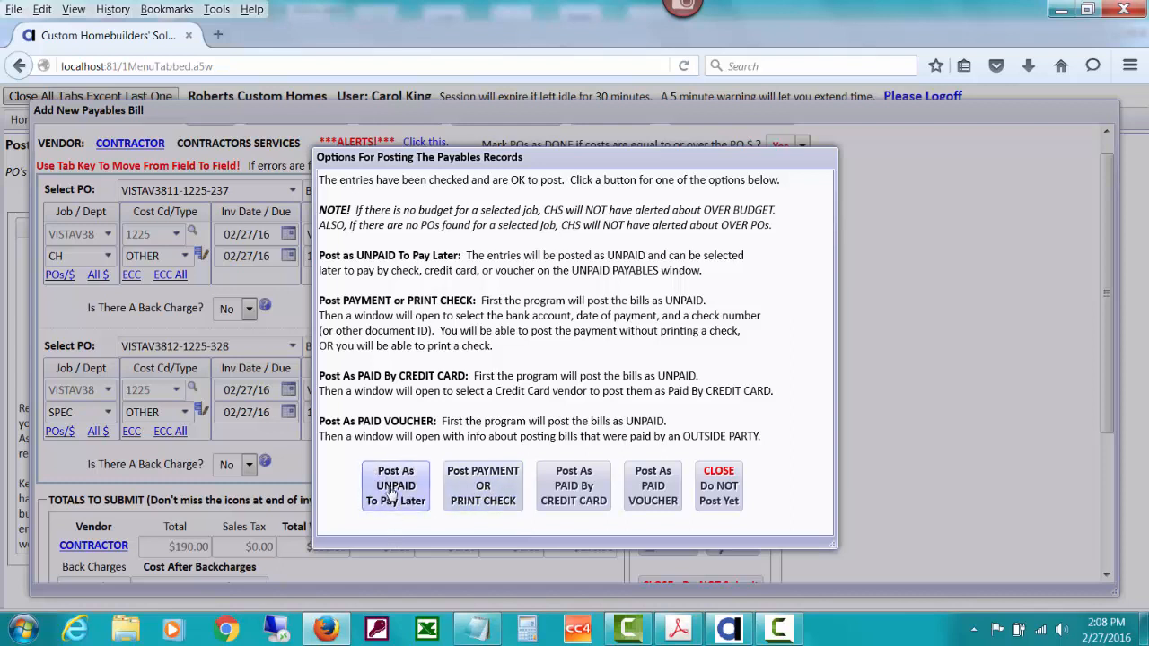
pyautogui.click(512, 478)
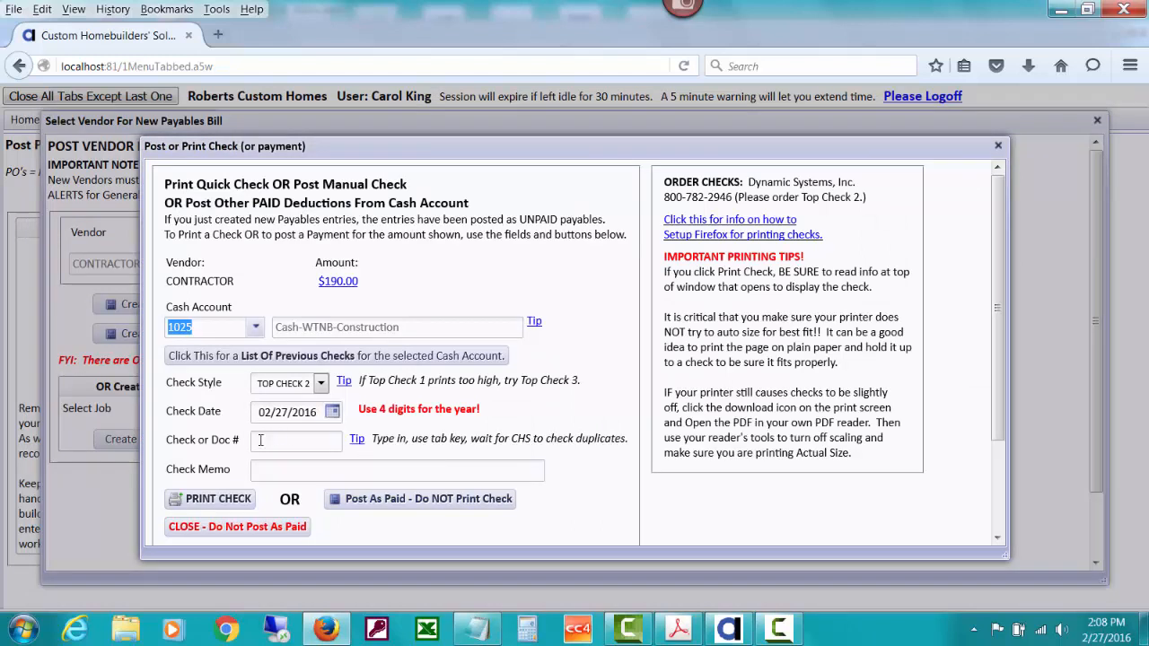
pyautogui.click(296, 357)
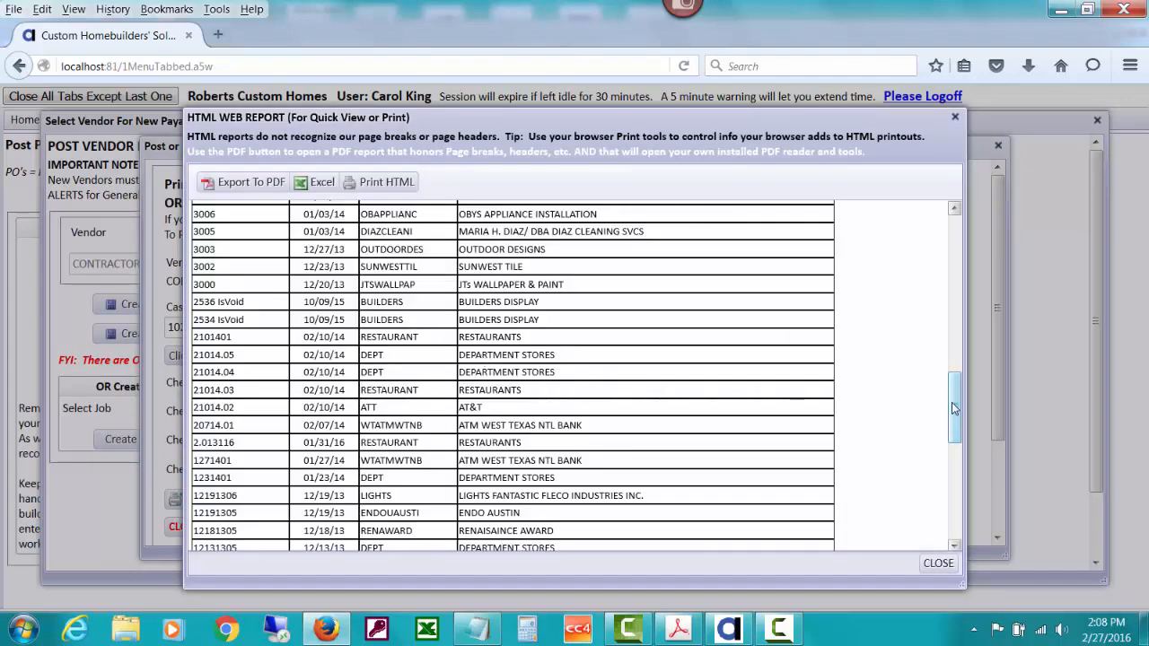
pyautogui.moveTo(954, 406); pyautogui.dragTo(944, 236)
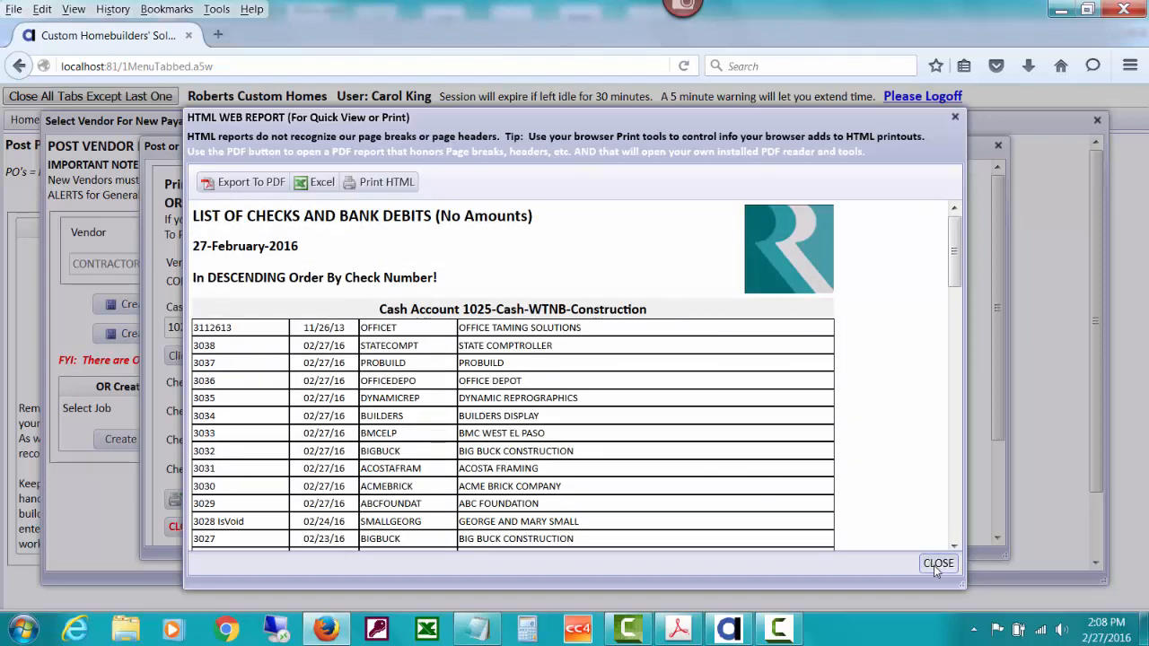
pyautogui.click(936, 563)
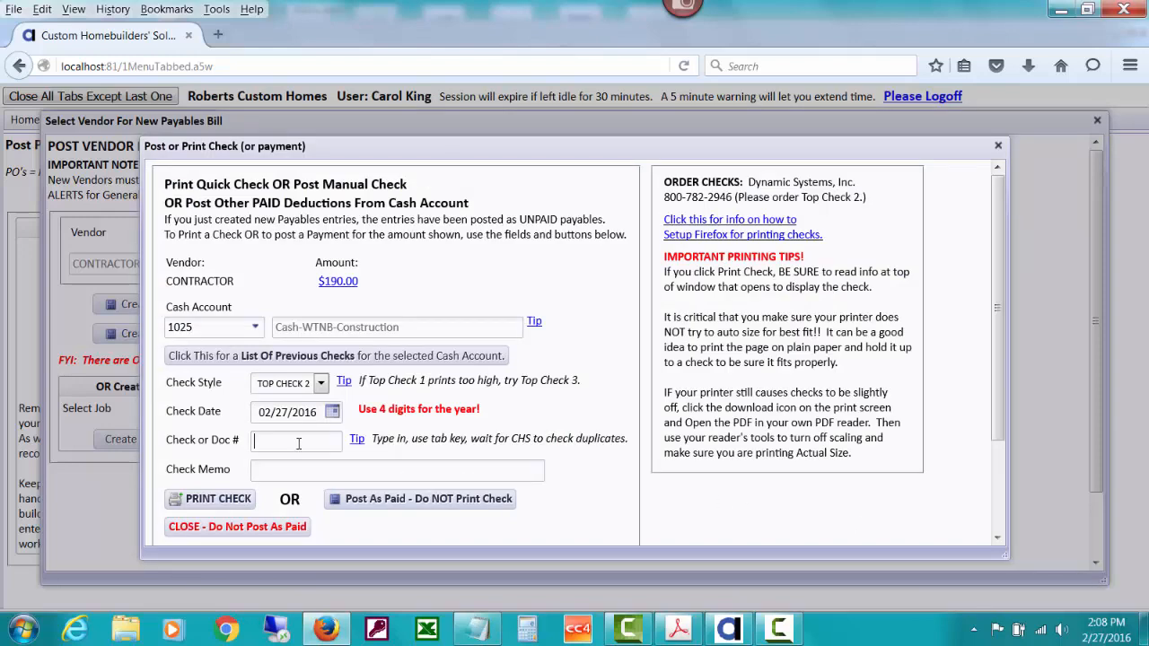
# Step: Enter check number 3039 and post the contractor payment as paid without printing, closing bill entry without viewing the entries
pyautogui.write('3039')
pyautogui.press('Tab')
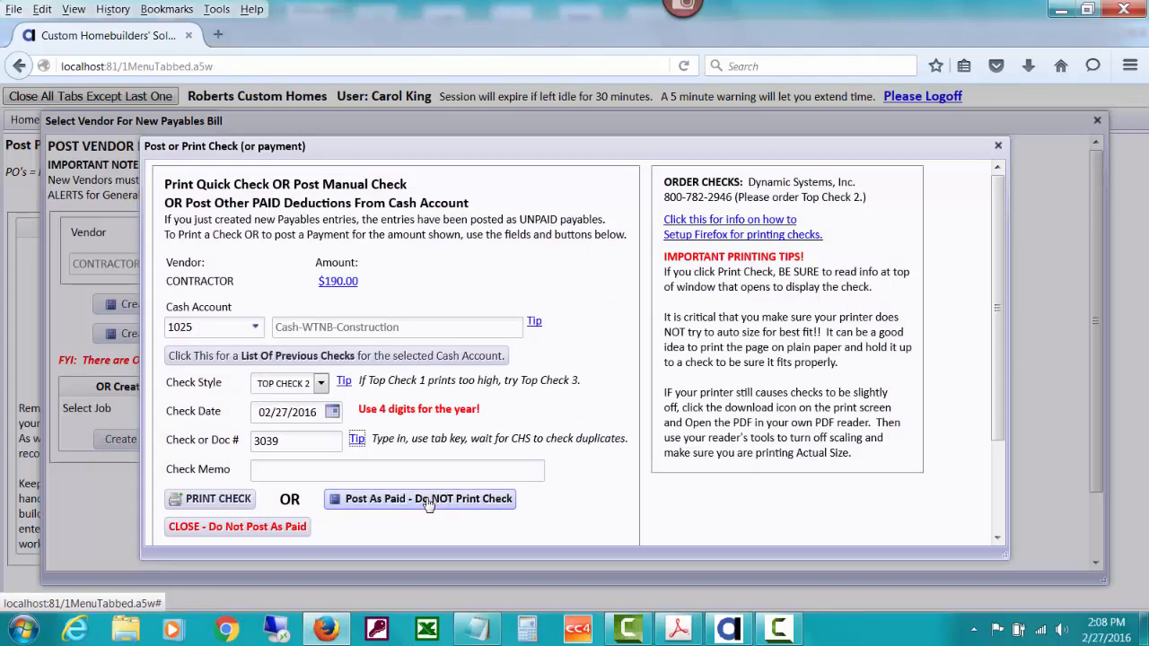
pyautogui.click(428, 501)
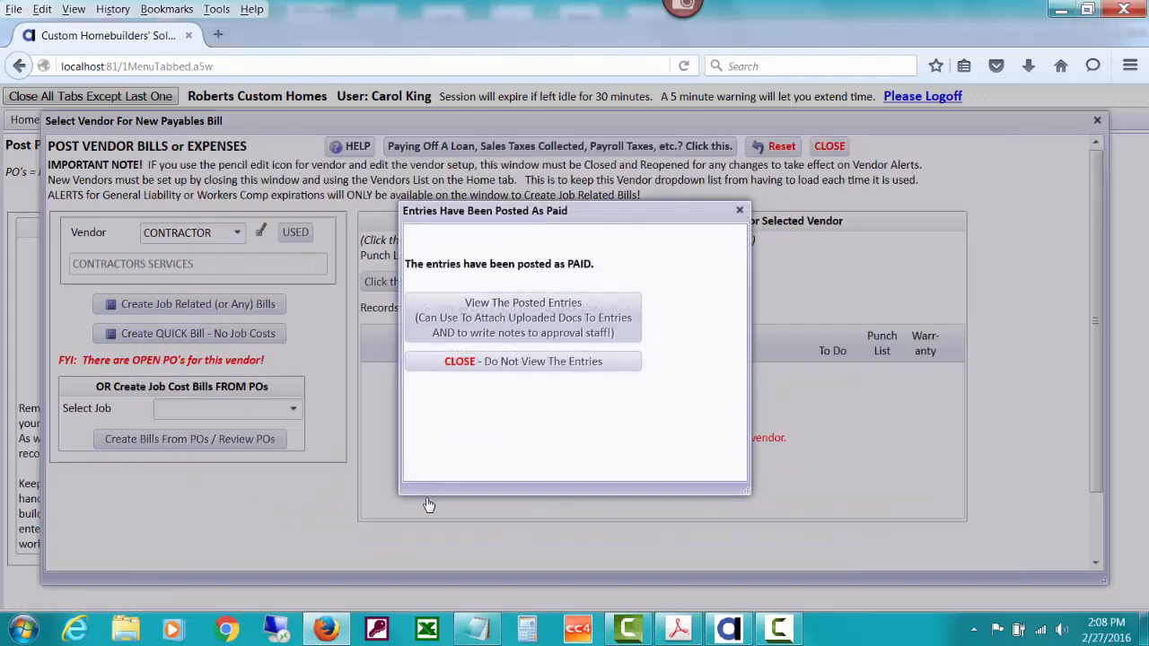
pyautogui.click(467, 366)
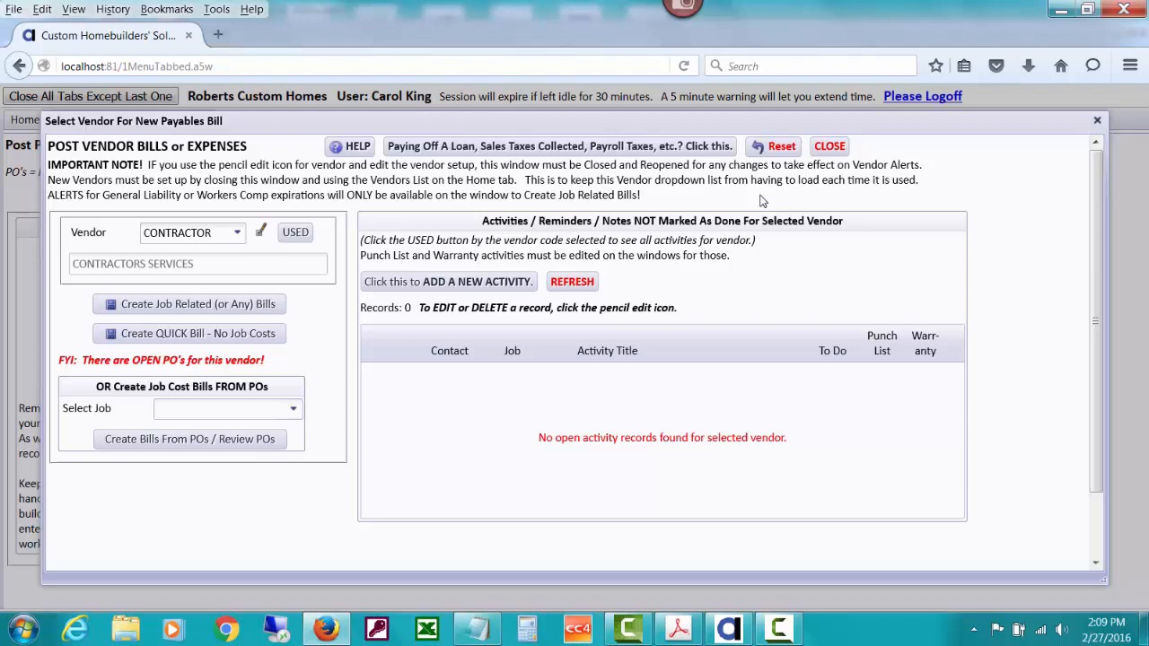
pyautogui.click(828, 146)
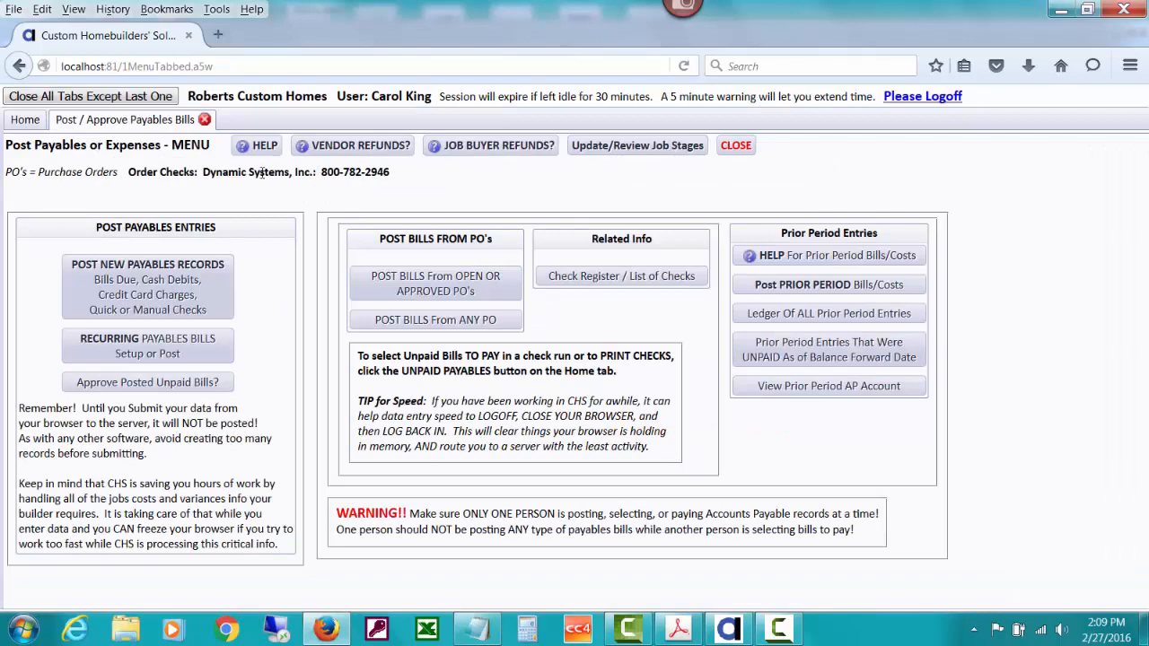
# Step: Open the cash ledger and bank reconciliation tools for cash account 1025 from cash accounts management
pyautogui.click(31, 123)
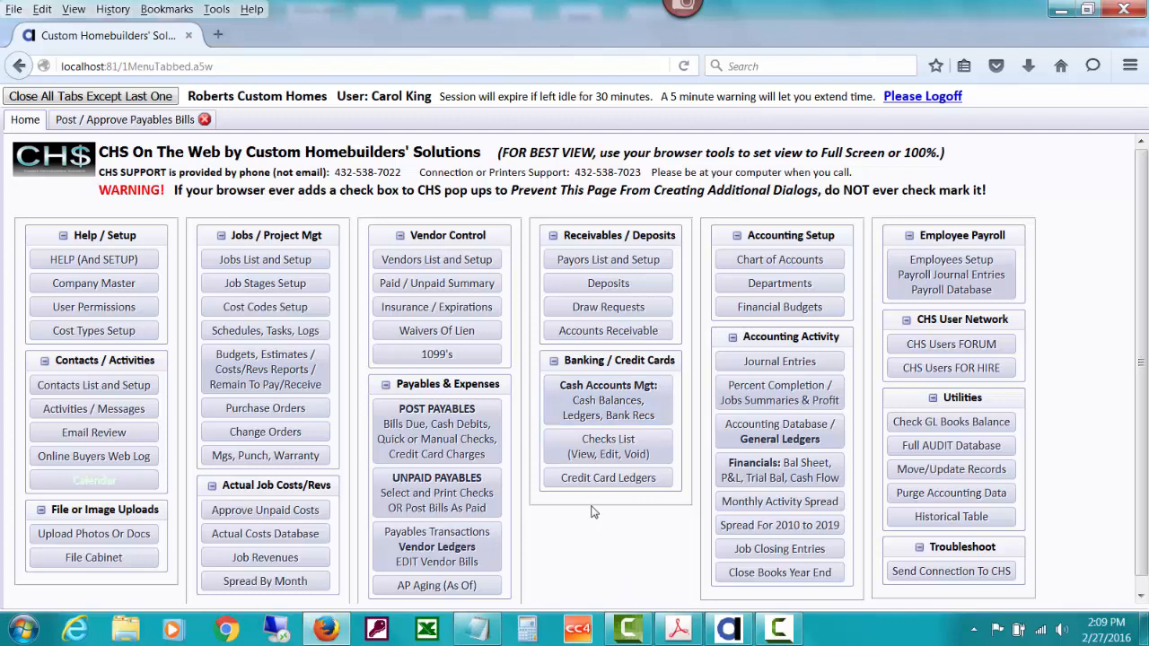
pyautogui.click(578, 422)
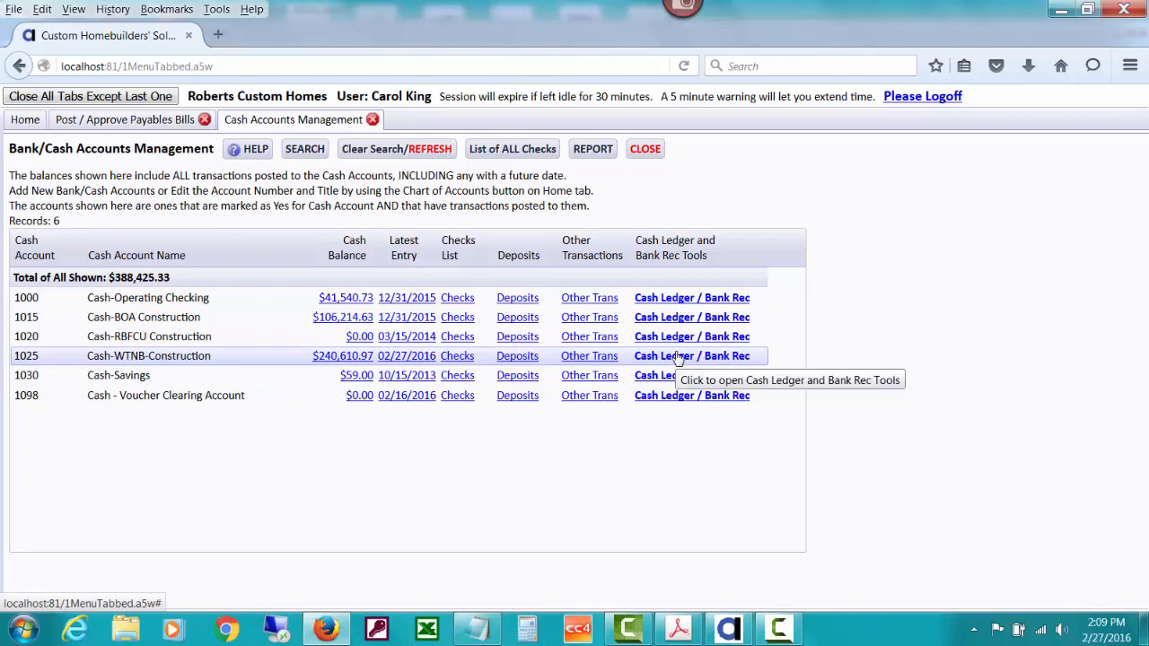
pyautogui.click(678, 358)
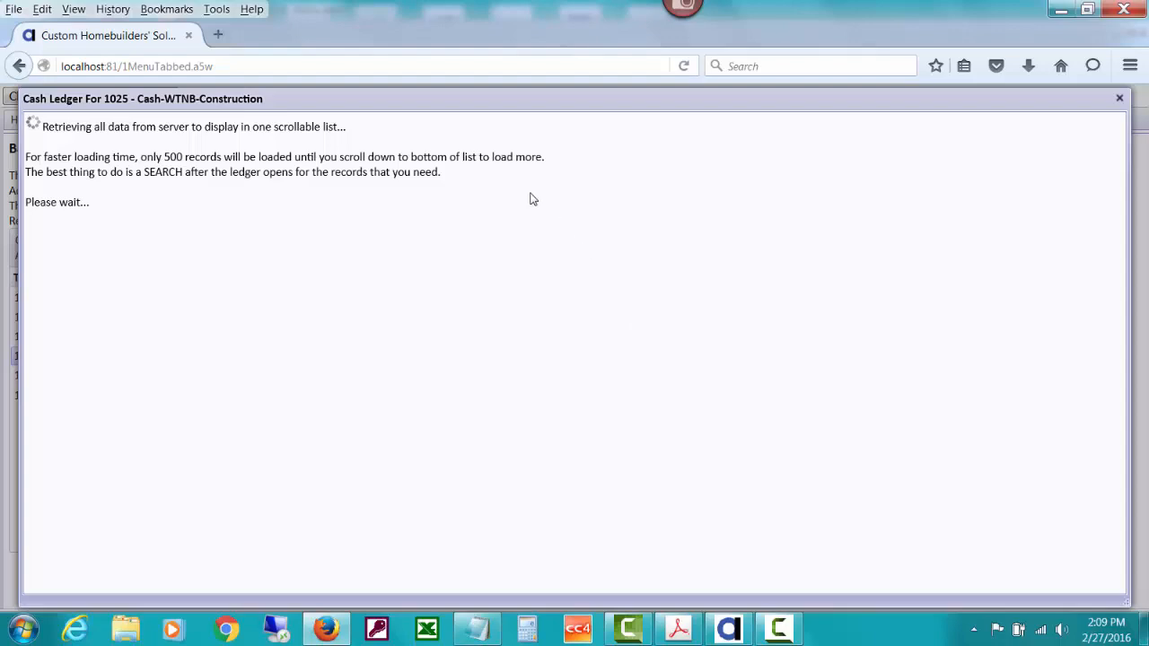
# Step: Search the cash ledger for entries marked Yes for On Statement with entry dates up to 02/29/2016
pyautogui.click(244, 126)
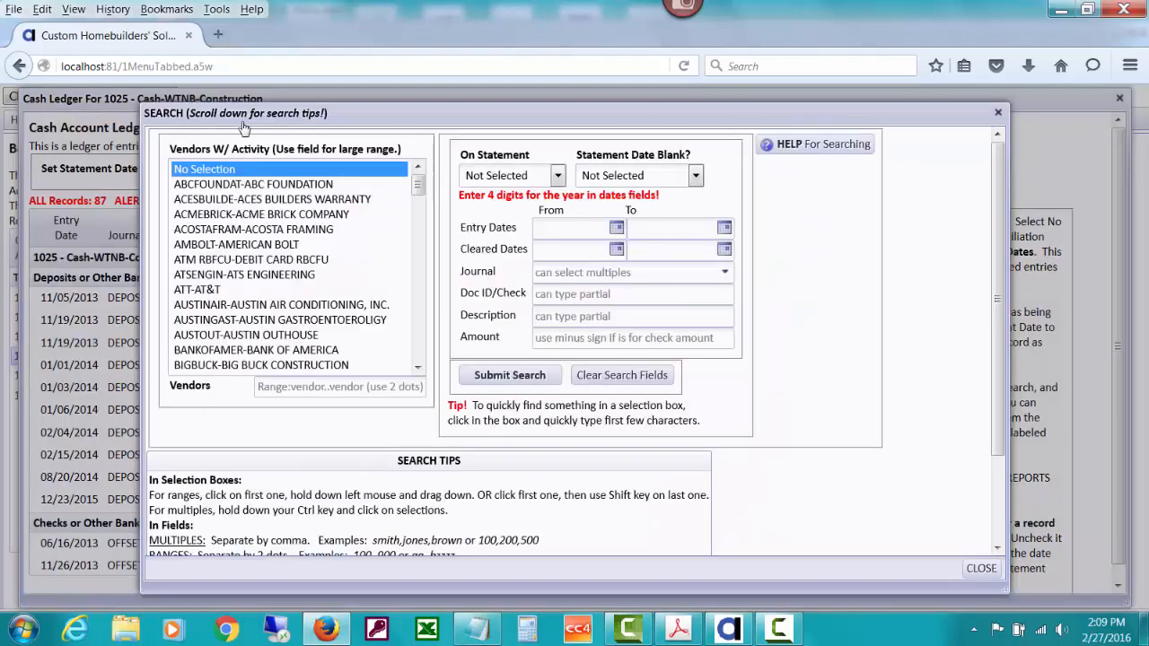
pyautogui.click(557, 178)
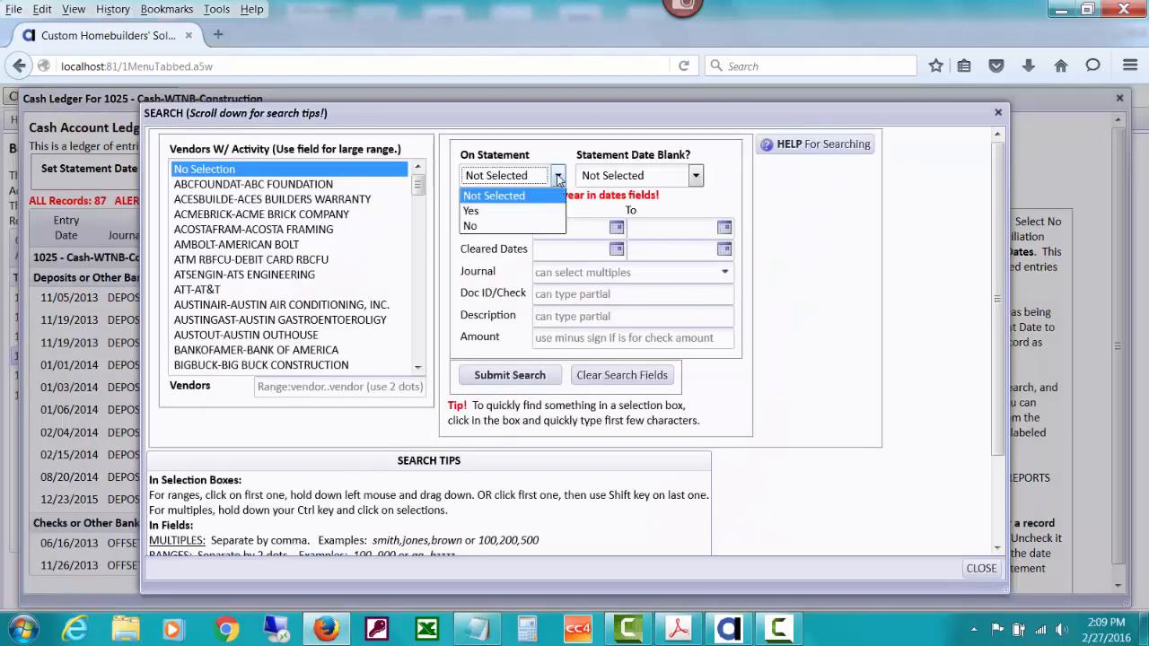
pyautogui.click(519, 213)
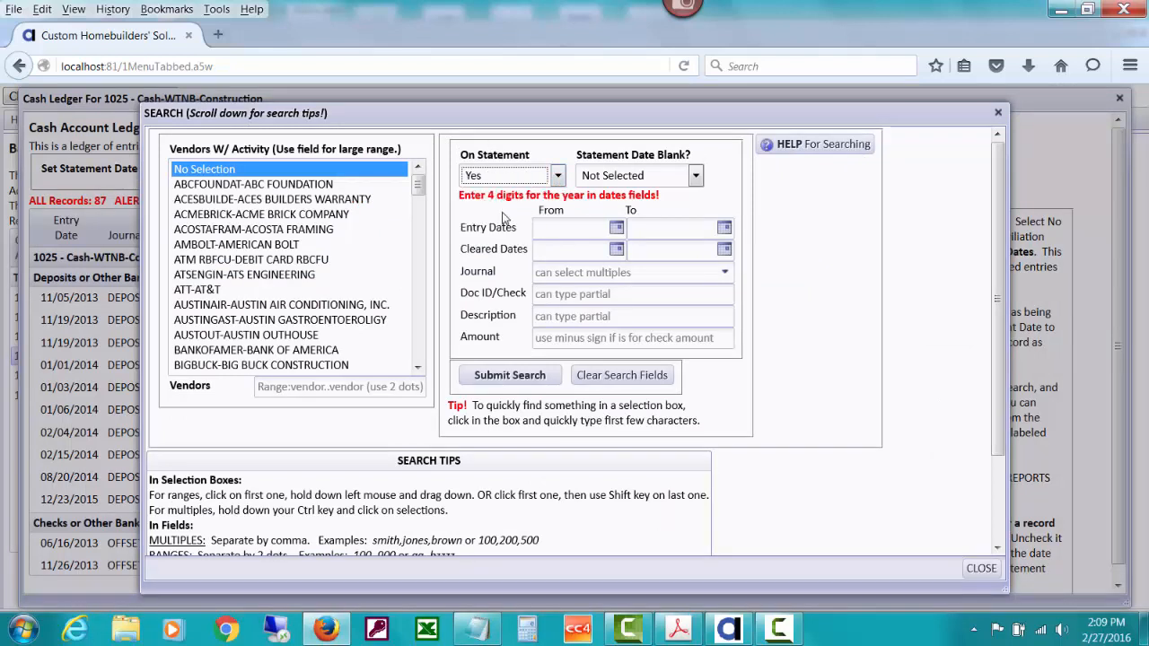
pyautogui.click(684, 226)
pyautogui.write('02/29/2016')
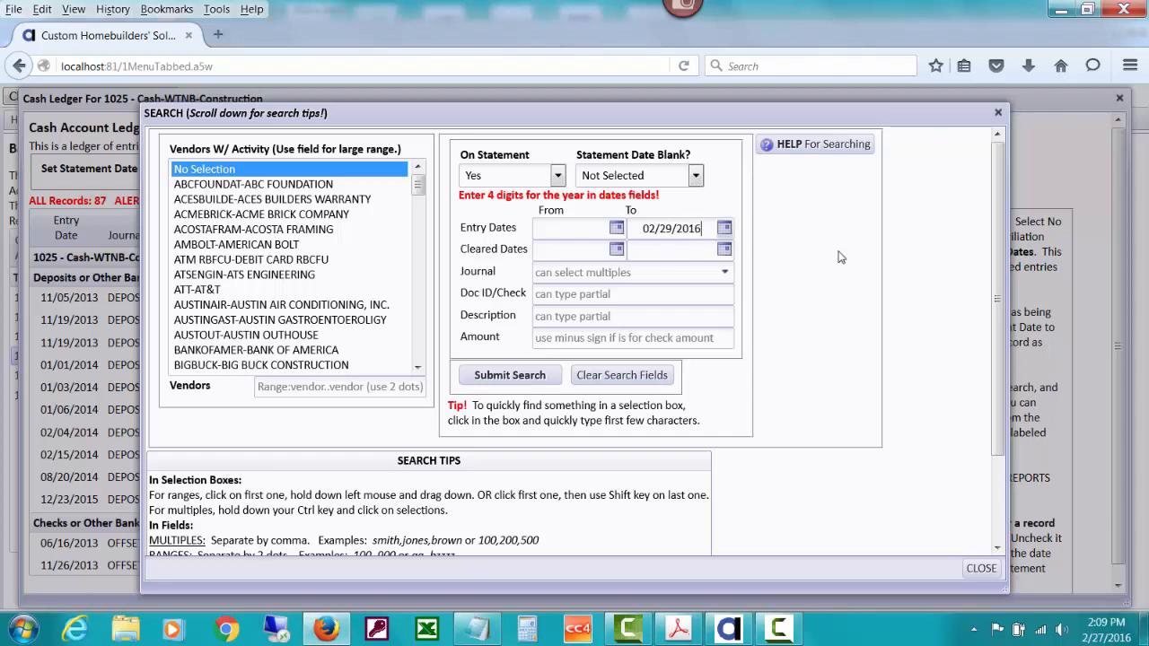
pyautogui.press('Tab')
pyautogui.click(497, 376)
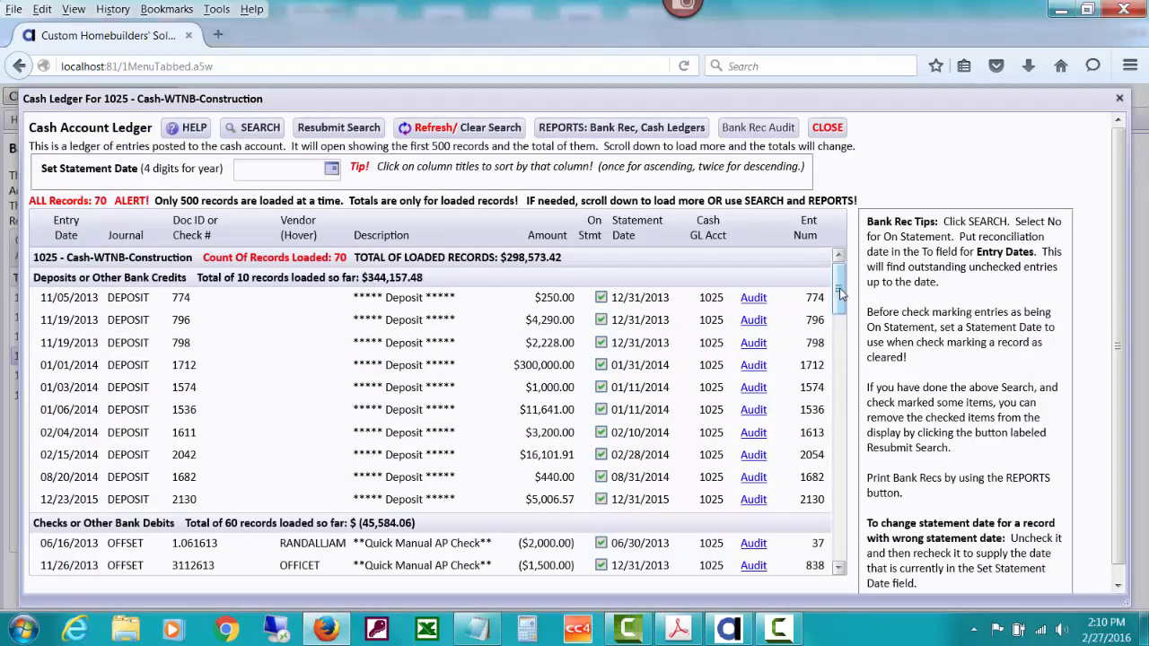
# Step: Change the ledger search's On Statement filter to No and resubmit it to find outstanding entries
pyautogui.moveTo(841, 287); pyautogui.dragTo(841, 289)
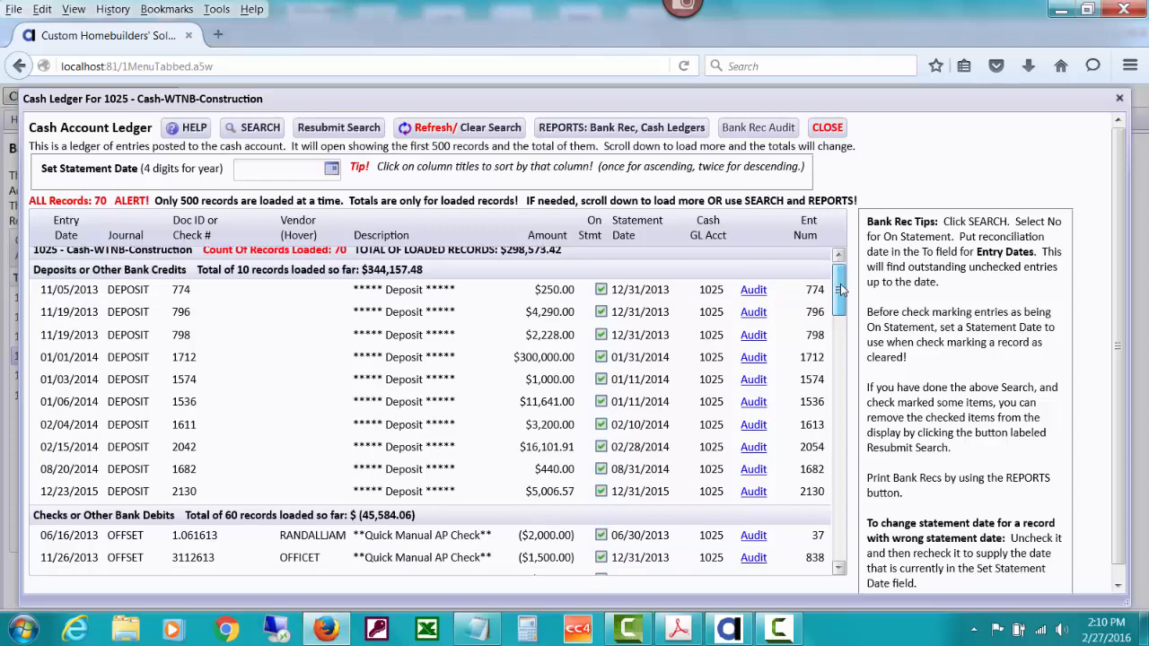
pyautogui.click(272, 132)
pyautogui.click(556, 180)
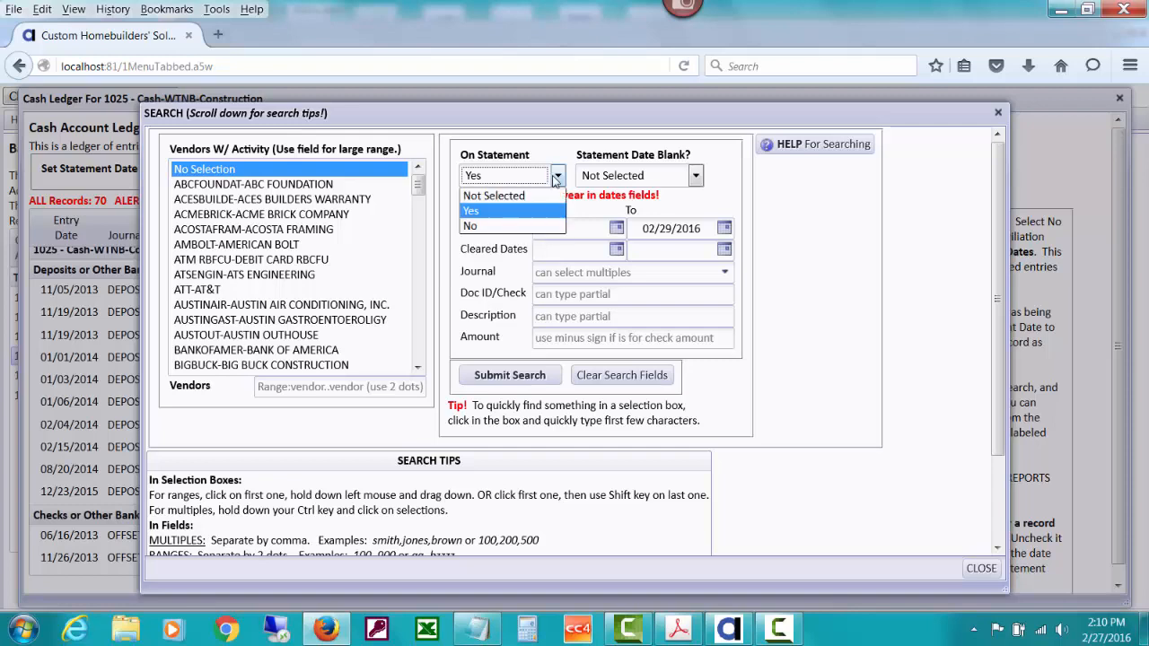
pyautogui.click(500, 226)
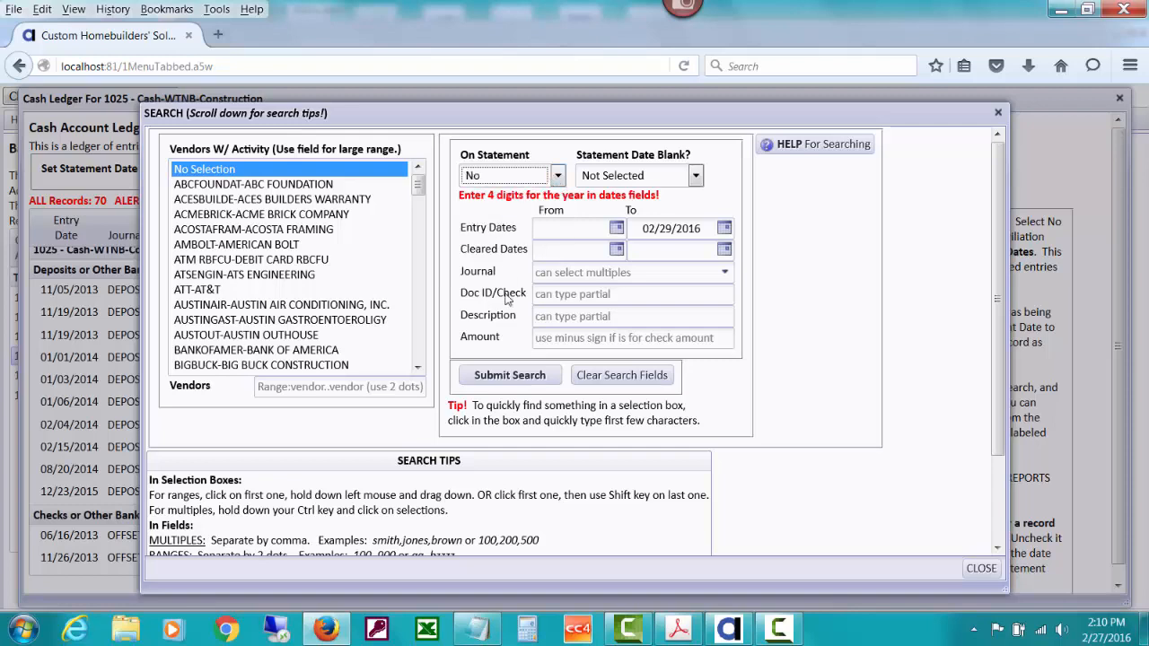
pyautogui.click(516, 374)
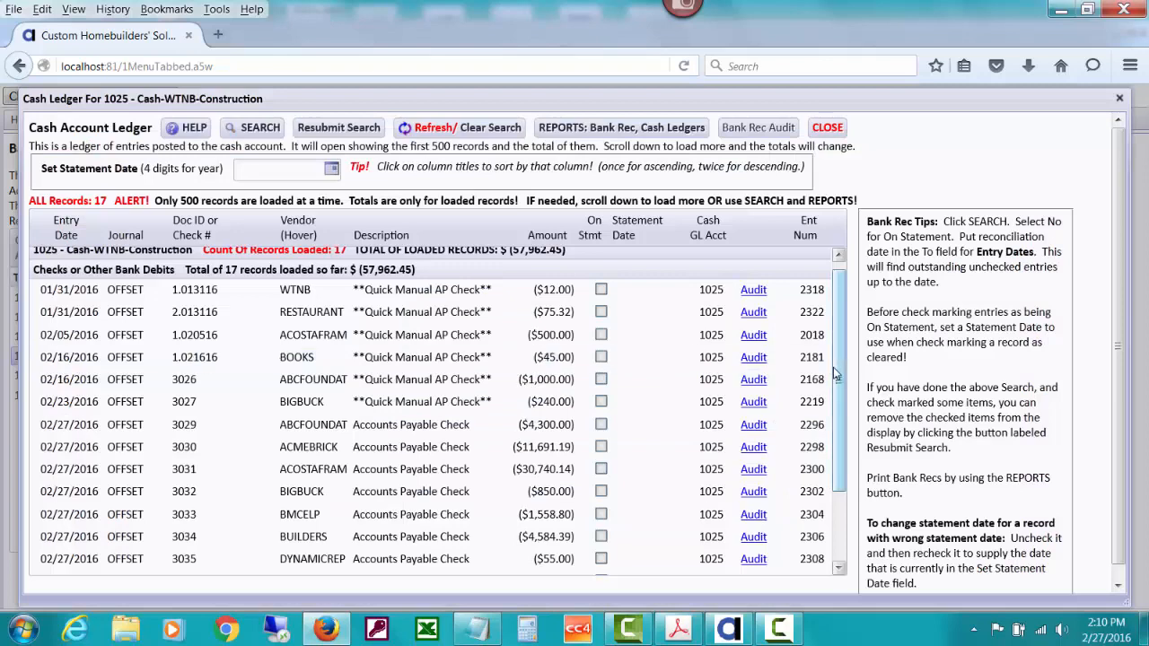
# Step: Sort the outstanding ledger entries by entry date and review the list of checks and bank debits
pyautogui.moveTo(836, 369); pyautogui.dragTo(828, 348)
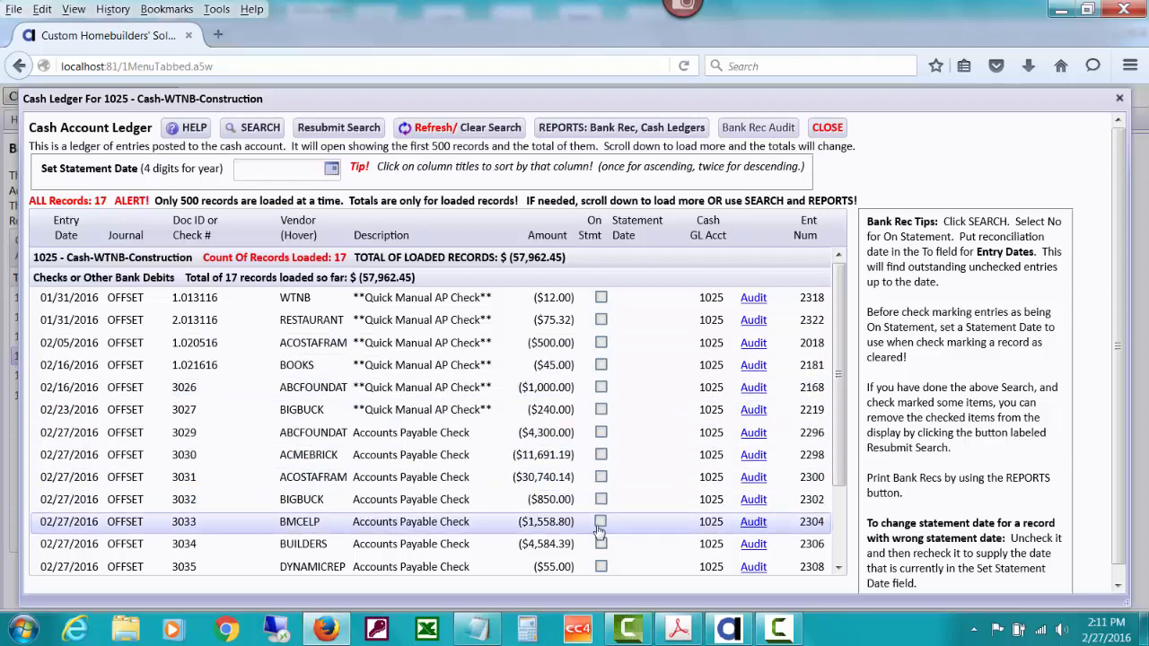
pyautogui.moveTo(842, 417); pyautogui.dragTo(820, 381)
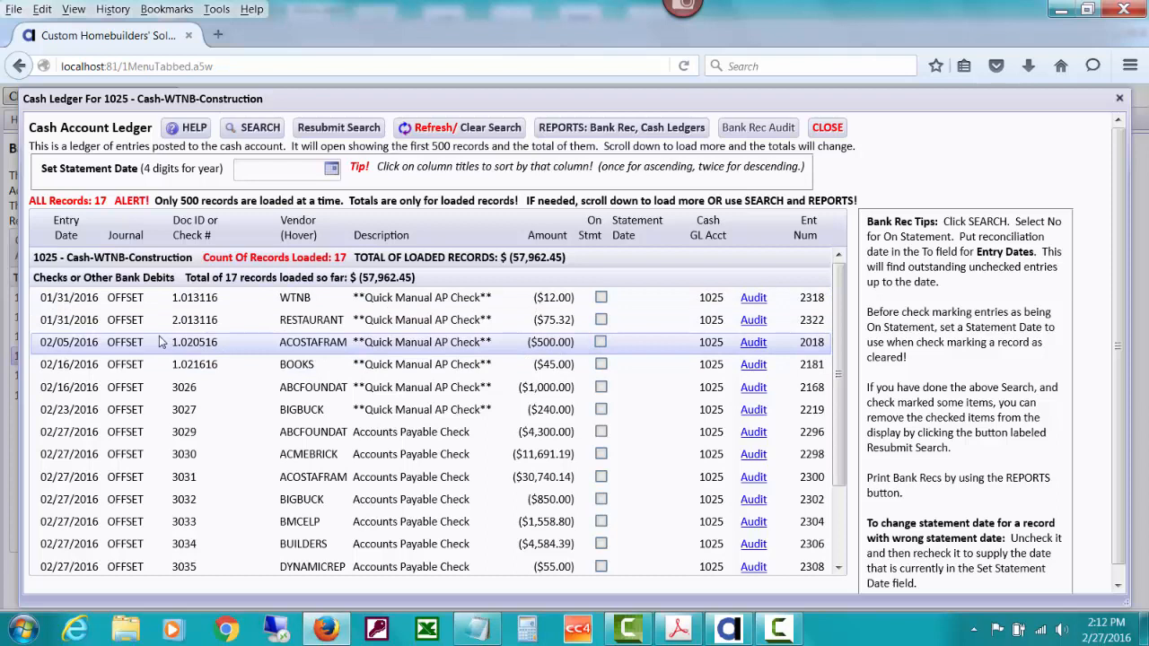
pyautogui.click(52, 244)
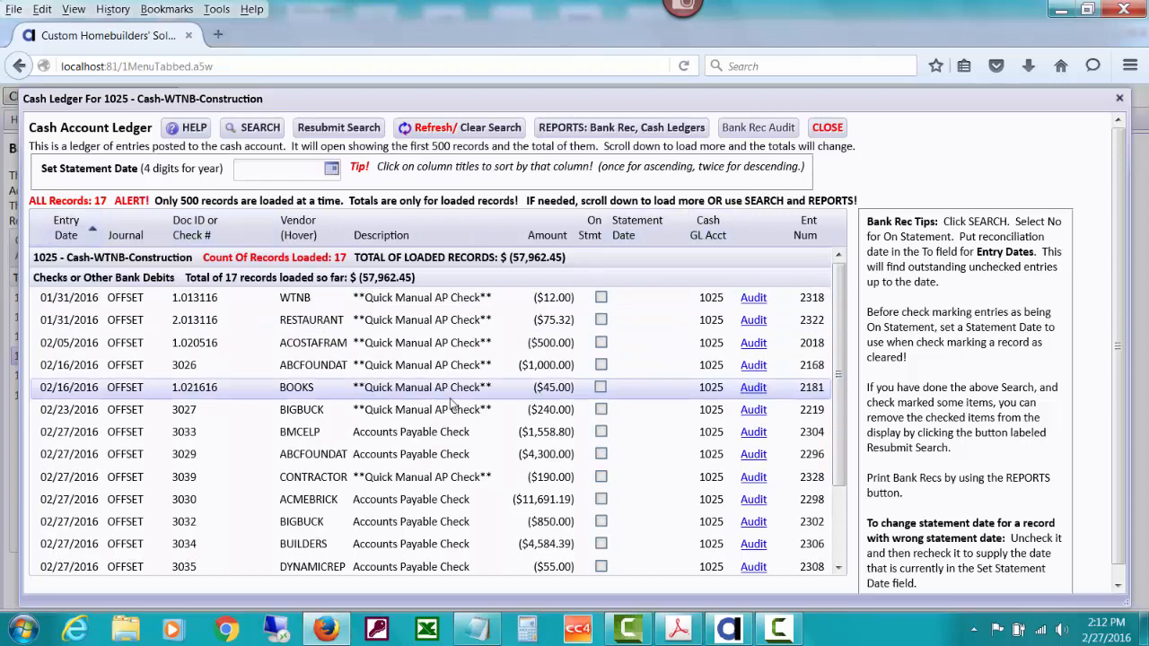
pyautogui.scroll(-1, 844, 308)
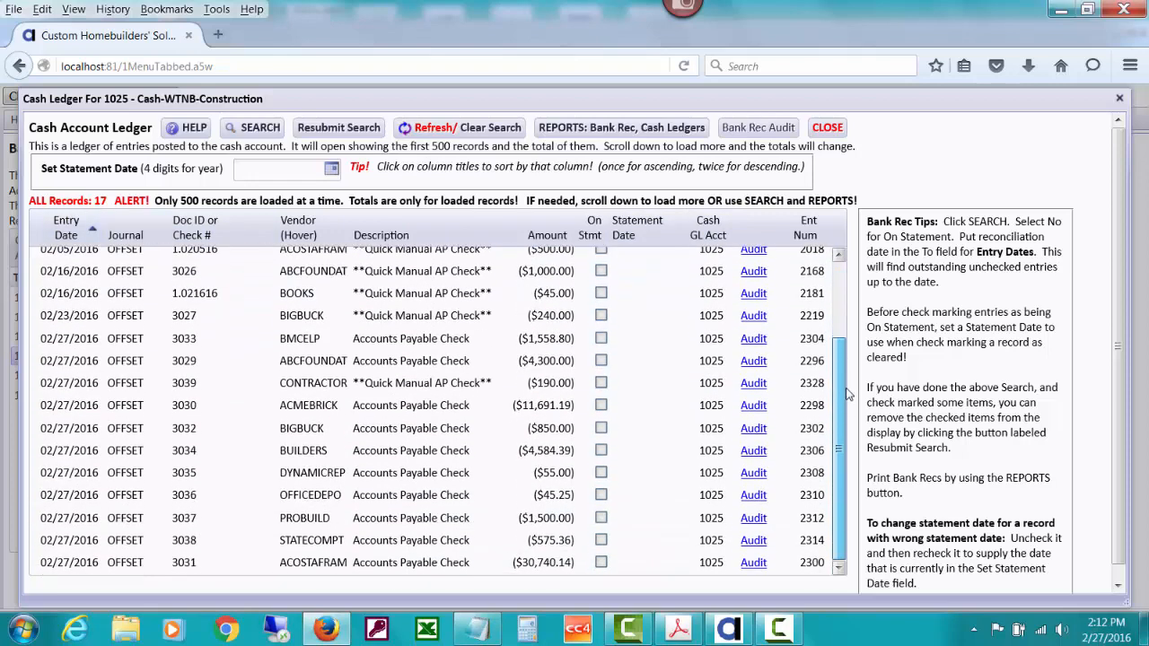
pyautogui.scroll(1, 841, 281)
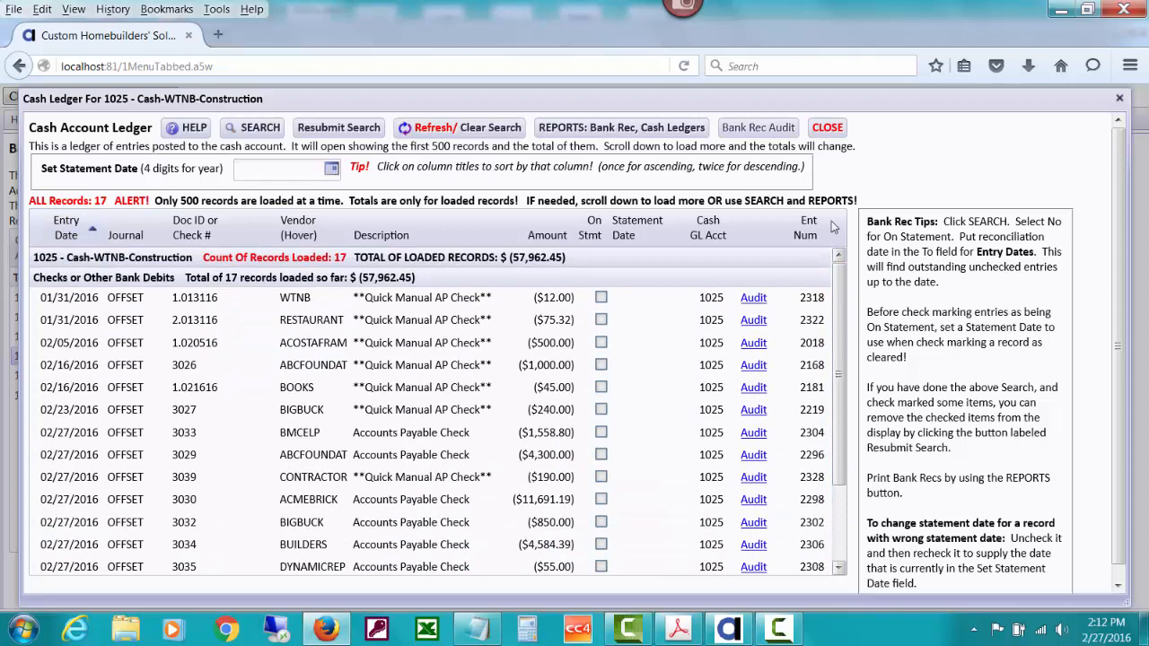
# Step: Close the cash ledger and cash accounts management, and return to the home menu
pyautogui.click(828, 129)
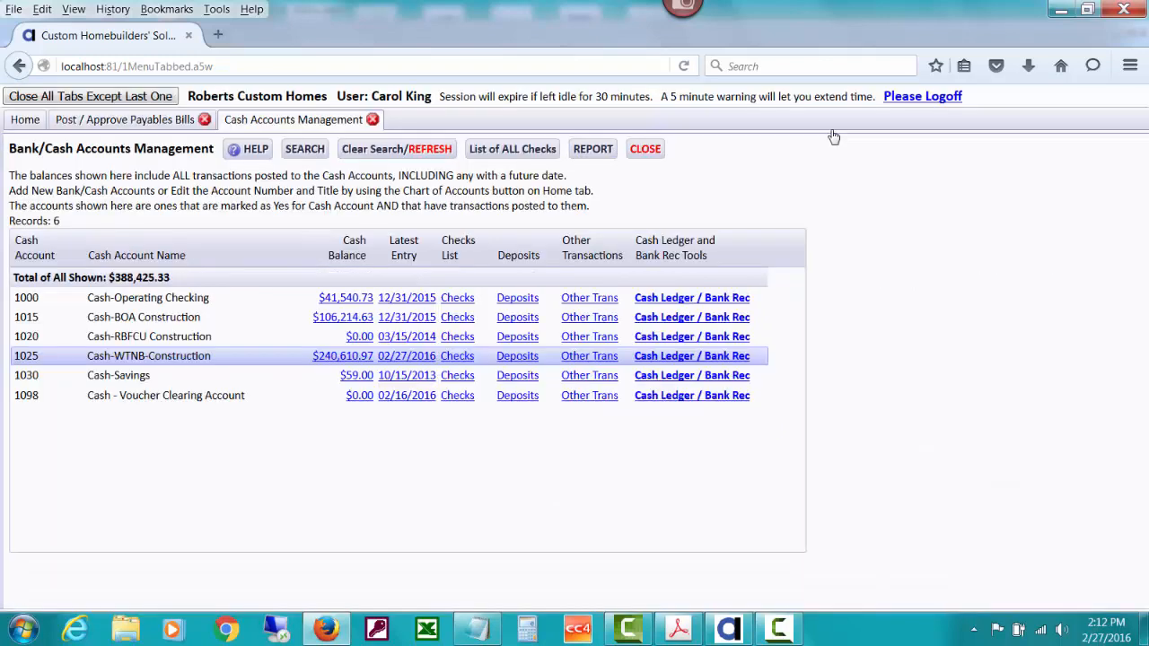
pyautogui.click(647, 151)
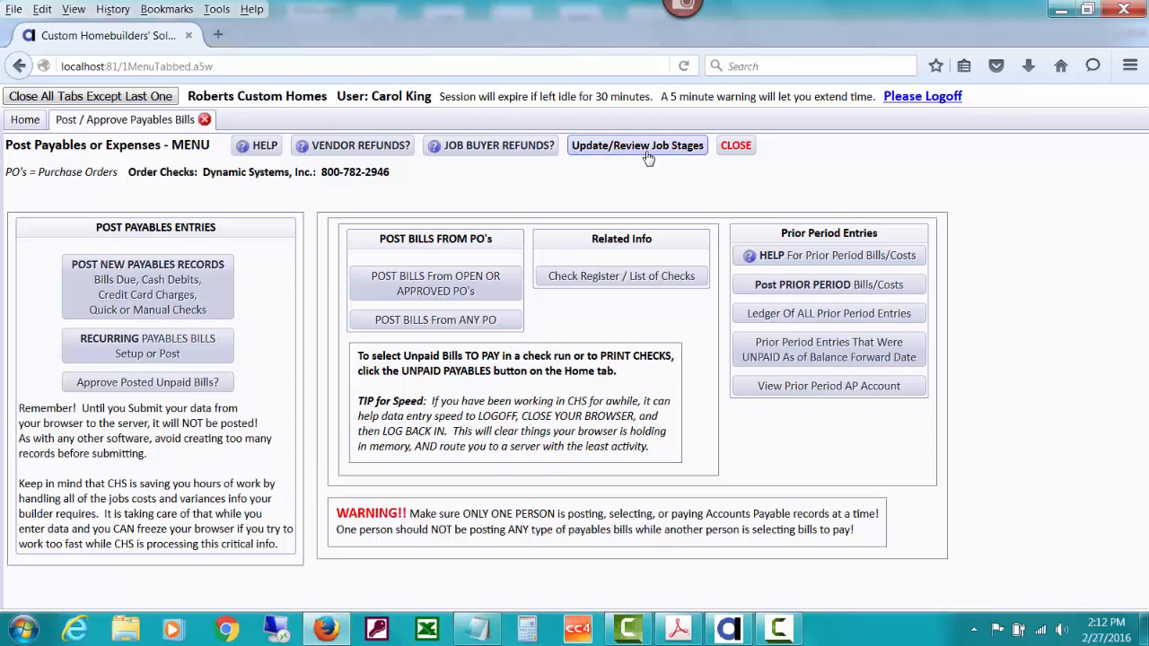
pyautogui.click(27, 119)
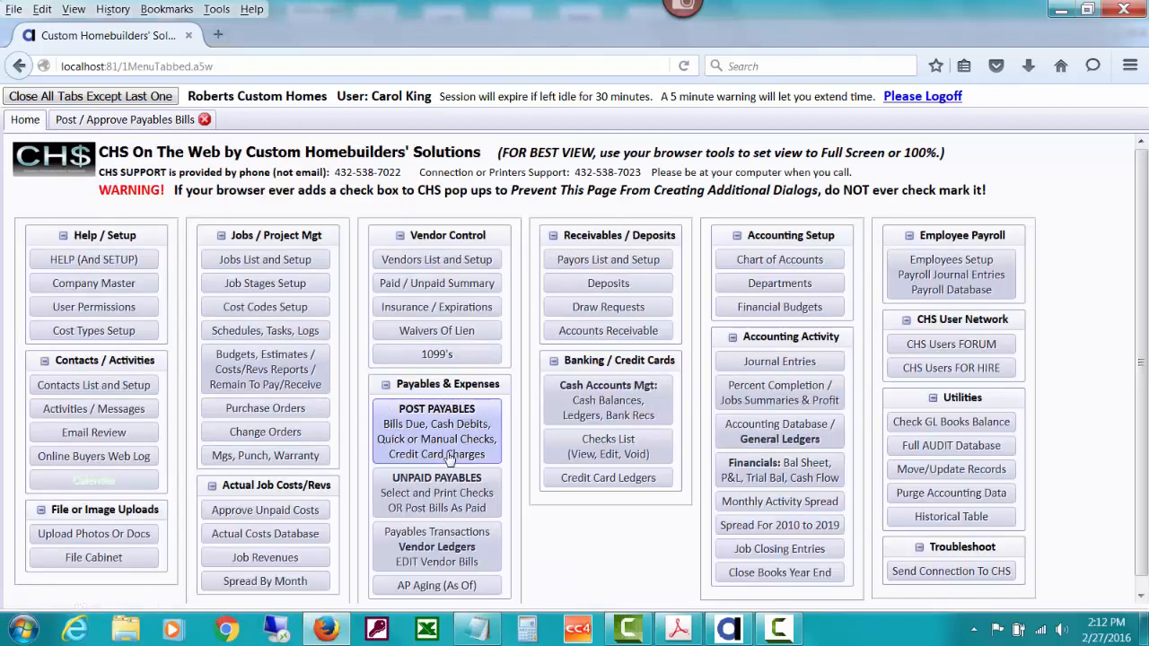